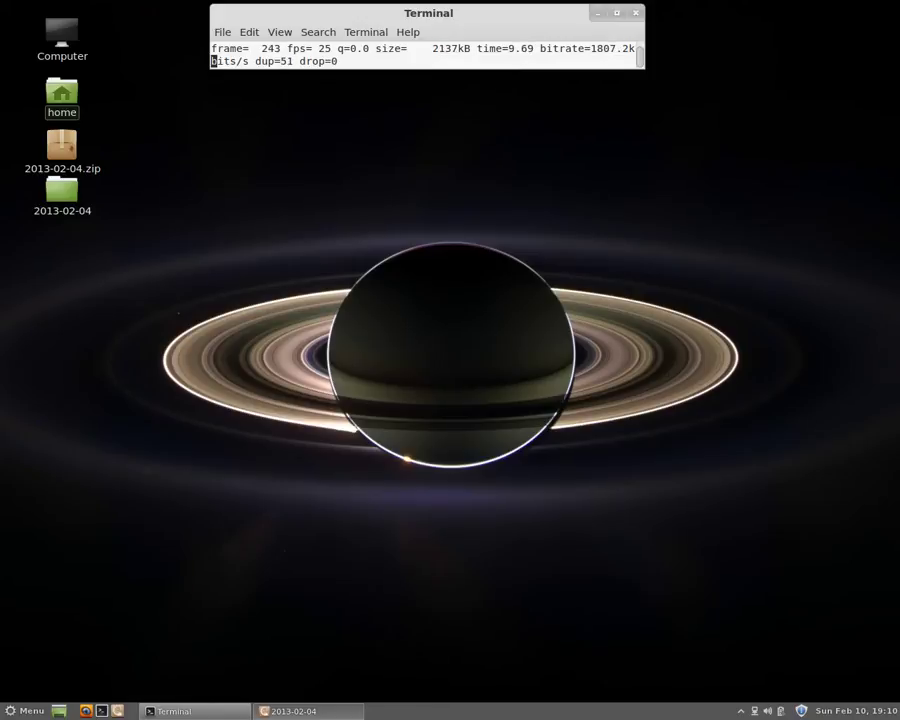
# Step: Launch GIMP from the Mint menu by searching for 'gimp'
pyautogui.moveTo(428, 14)
pyautogui.mouseDown()
pyautogui.moveTo(437, 31)
pyautogui.moveTo(430, 14)
pyautogui.mouseUp()
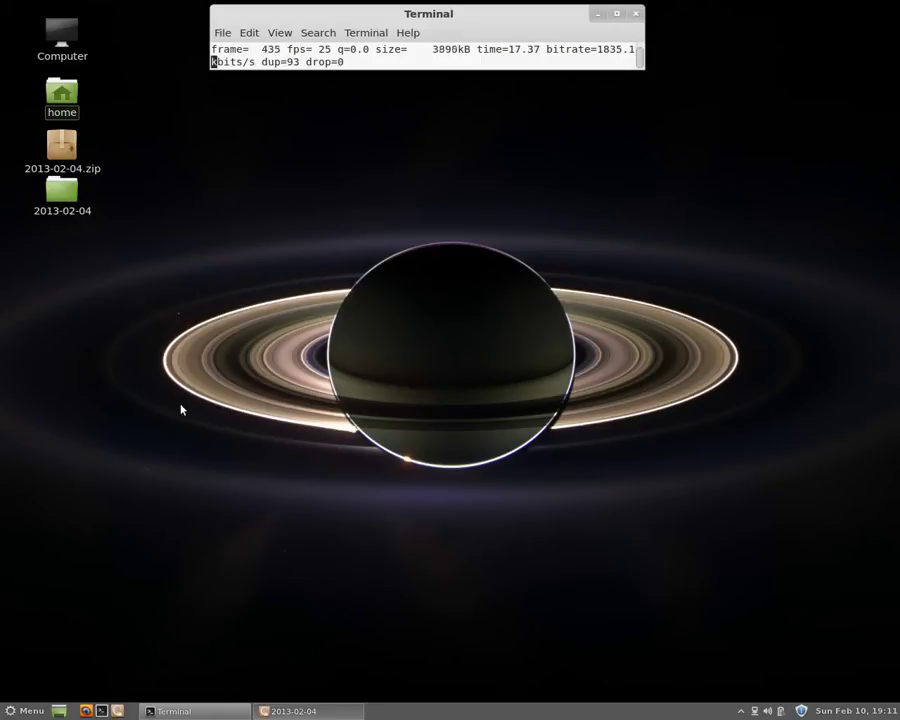
pyautogui.click(30, 711)
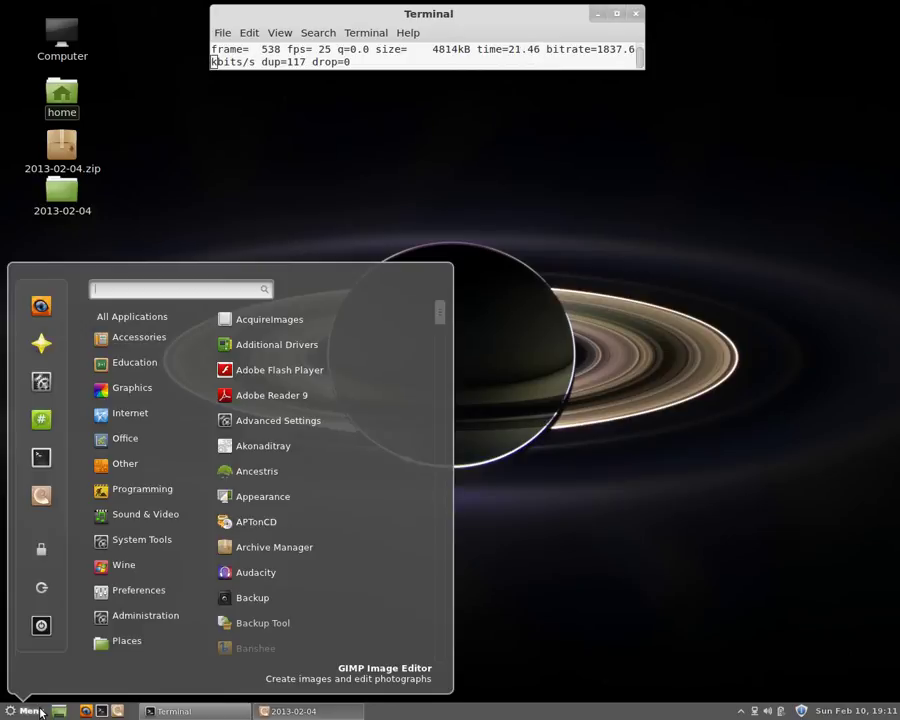
pyautogui.write('g')
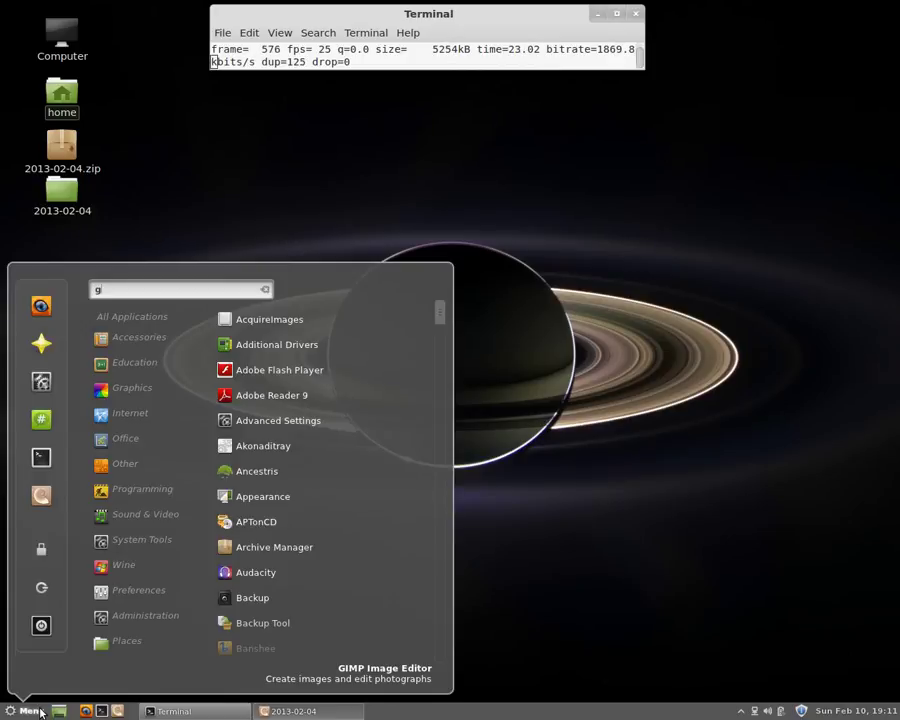
pyautogui.write('imp')
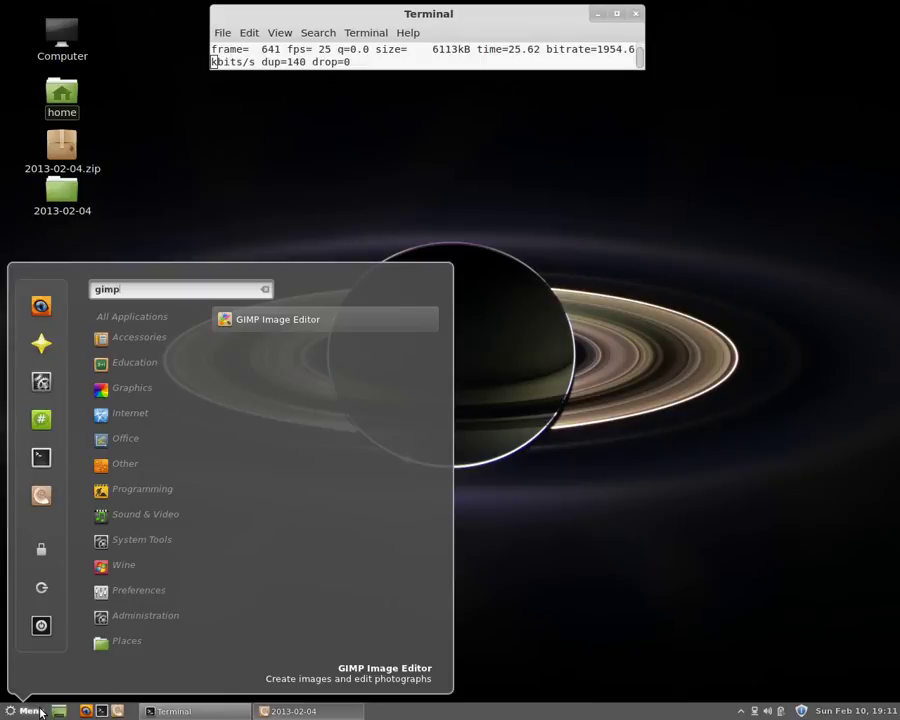
pyautogui.press('Return')
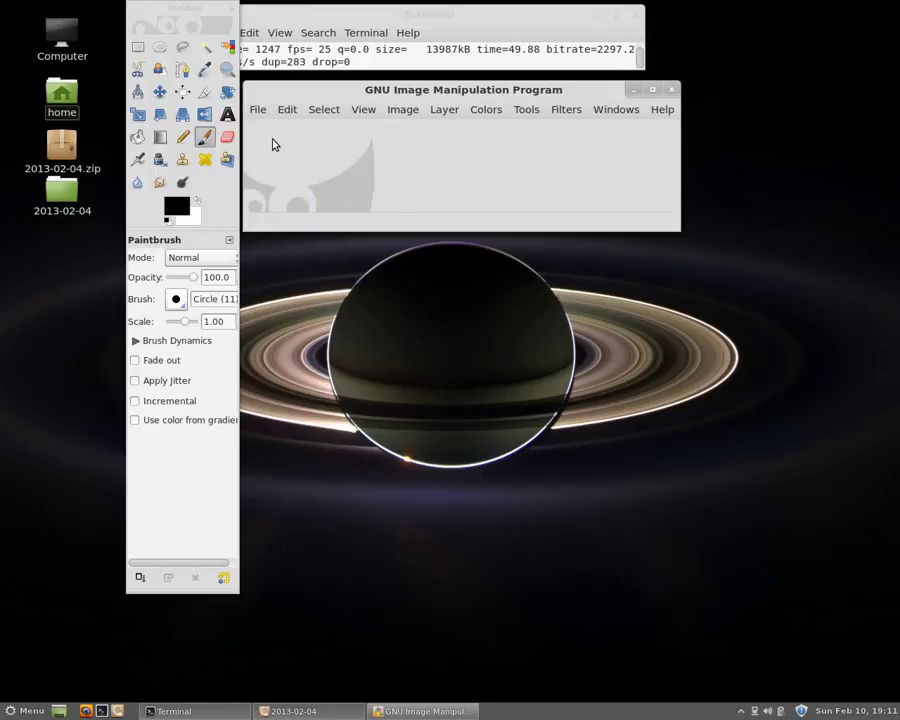
# Step: Open the 2013-02-04 desktop folder containing Image0286.JPG and Image0287.JPG
pyautogui.click(257, 110)
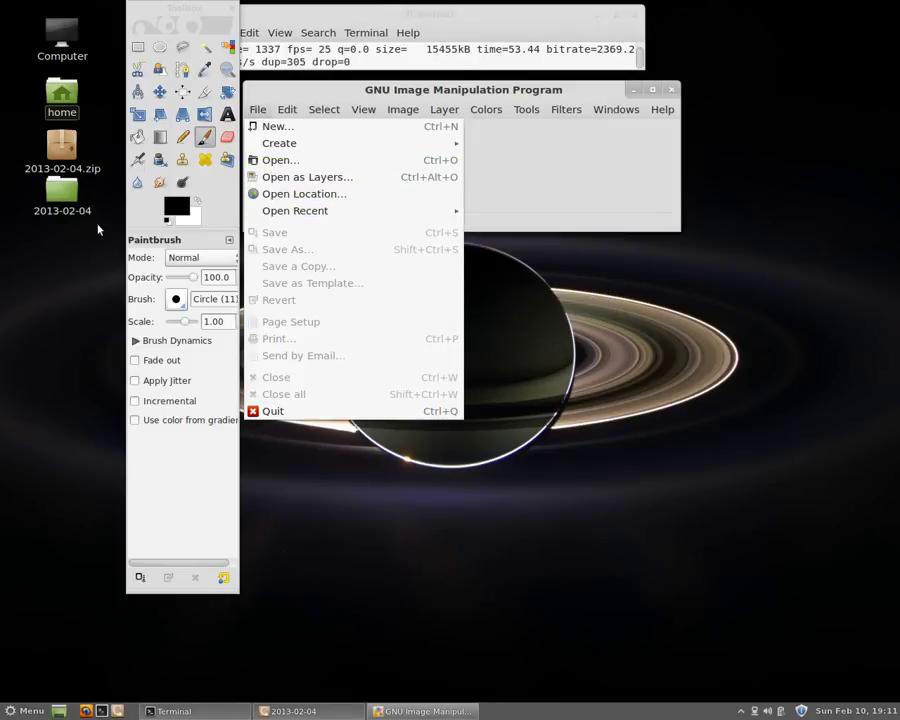
pyautogui.click(62, 208)
pyautogui.doubleClick(62, 200)
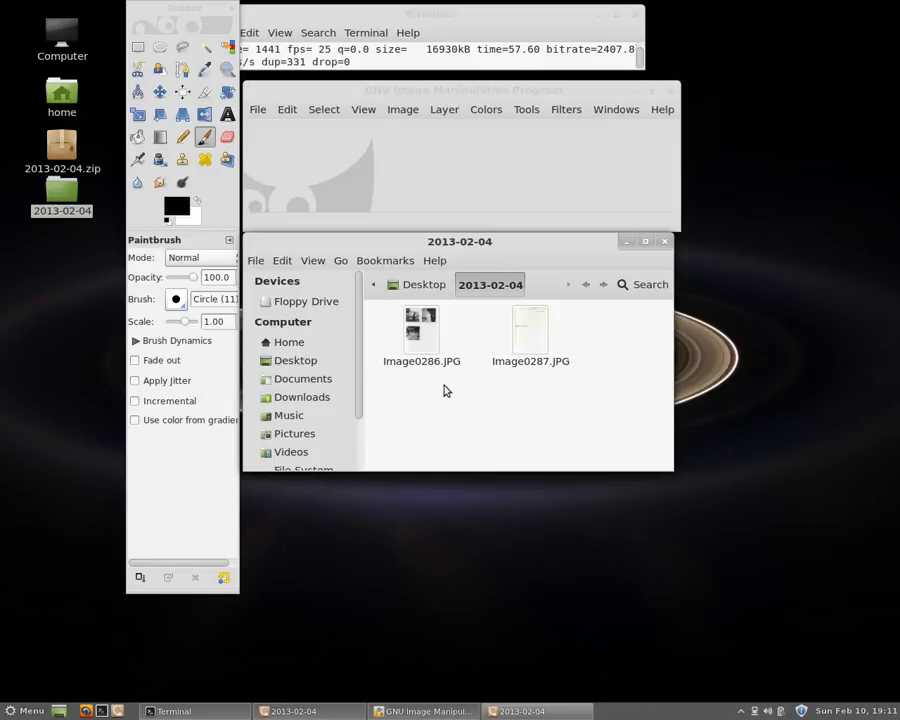
pyautogui.doubleClick(424, 335)
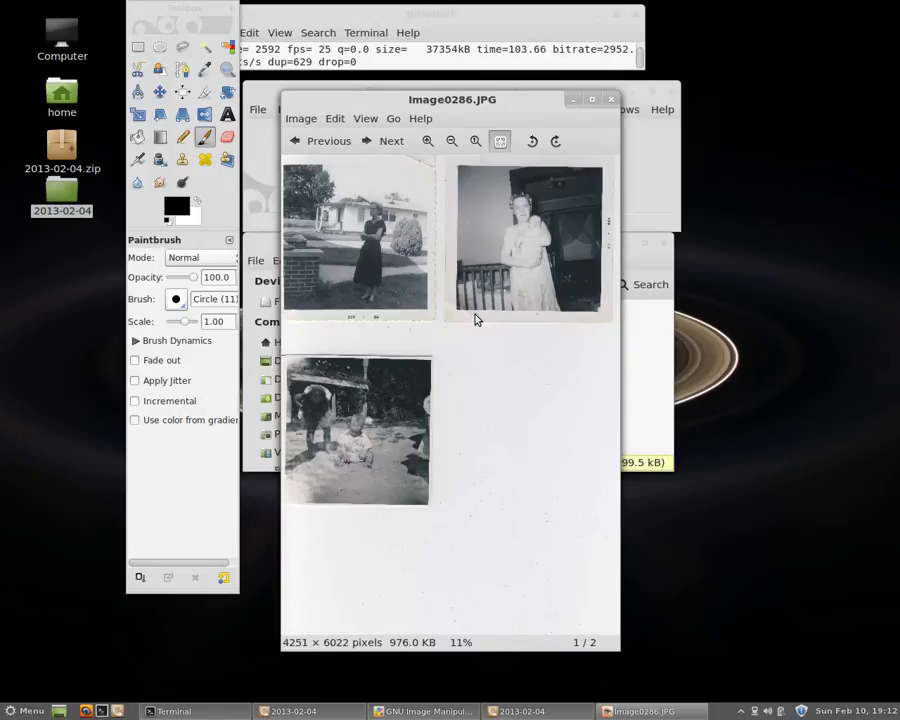
pyautogui.click(610, 100)
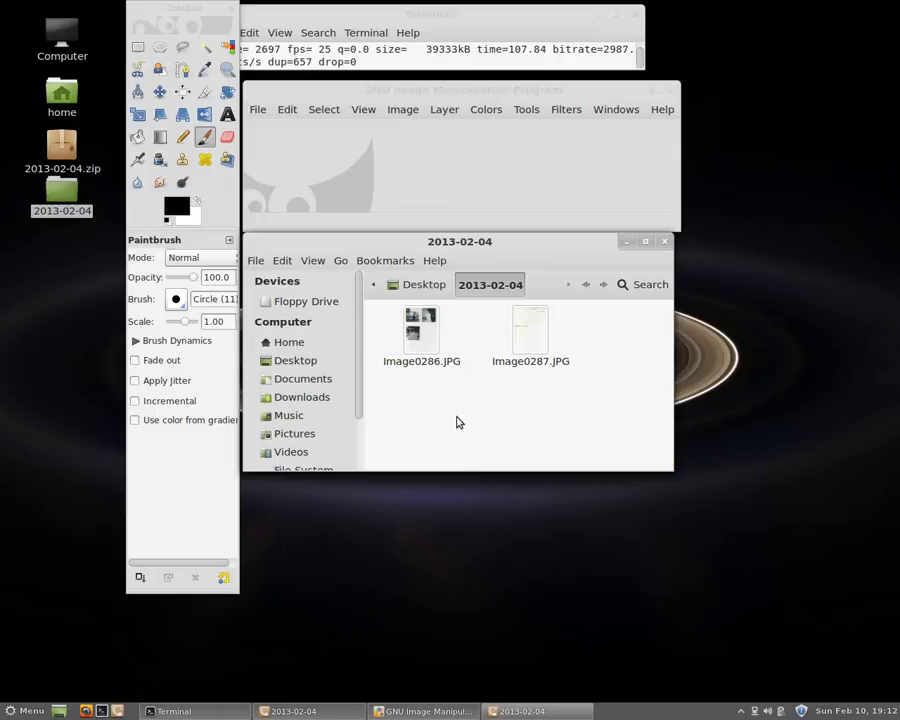
# Step: Open Image0286.JPG with GIMP Image Editor from its right-click Open With menu
pyautogui.rightClick(426, 343)
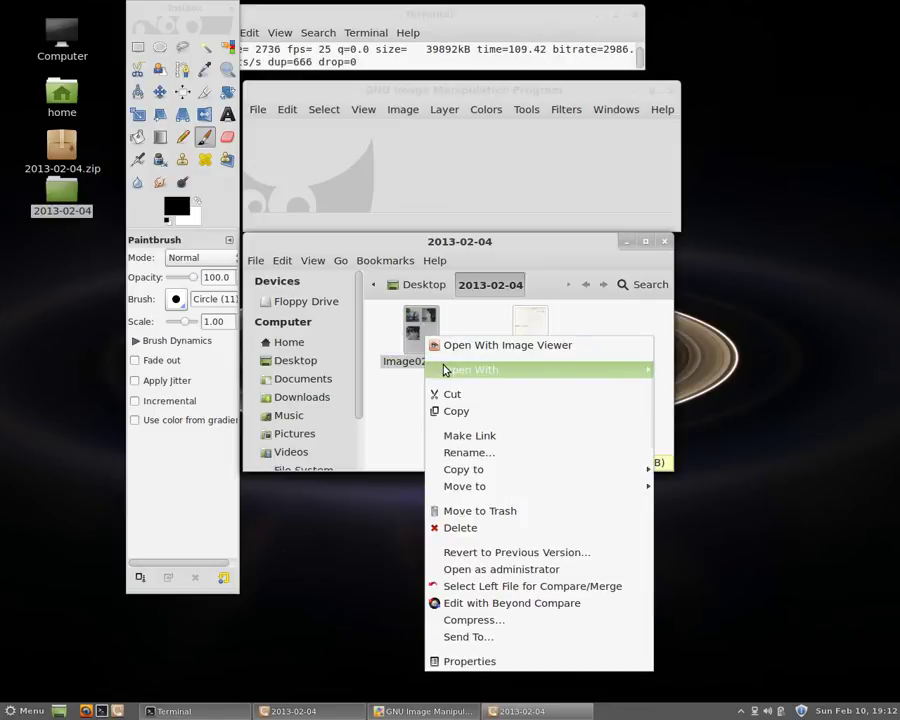
pyautogui.moveTo(444, 371)
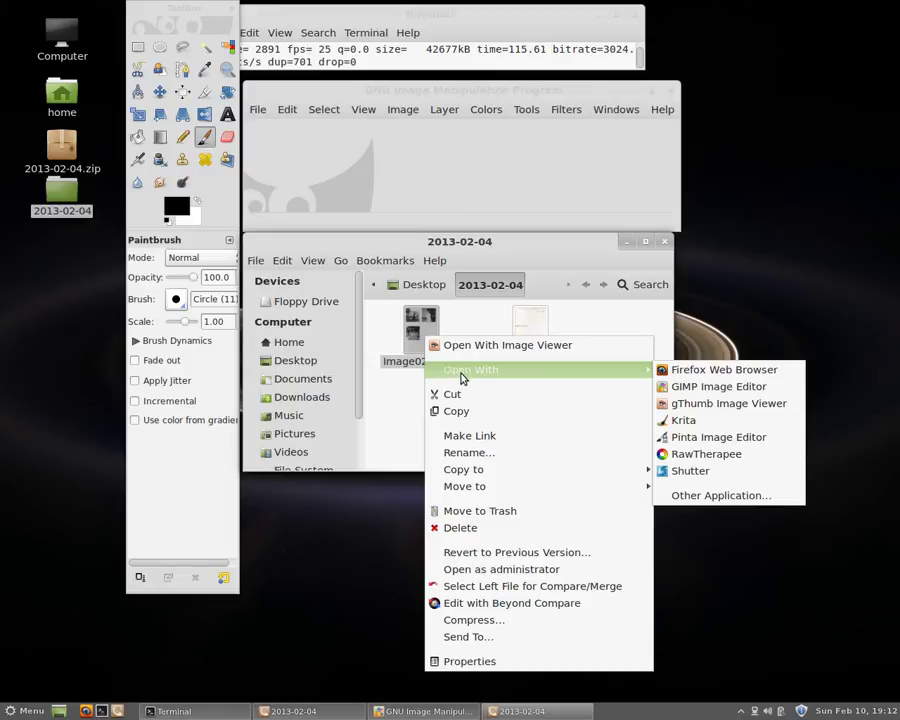
pyautogui.click(428, 352)
pyautogui.rightClick(428, 352)
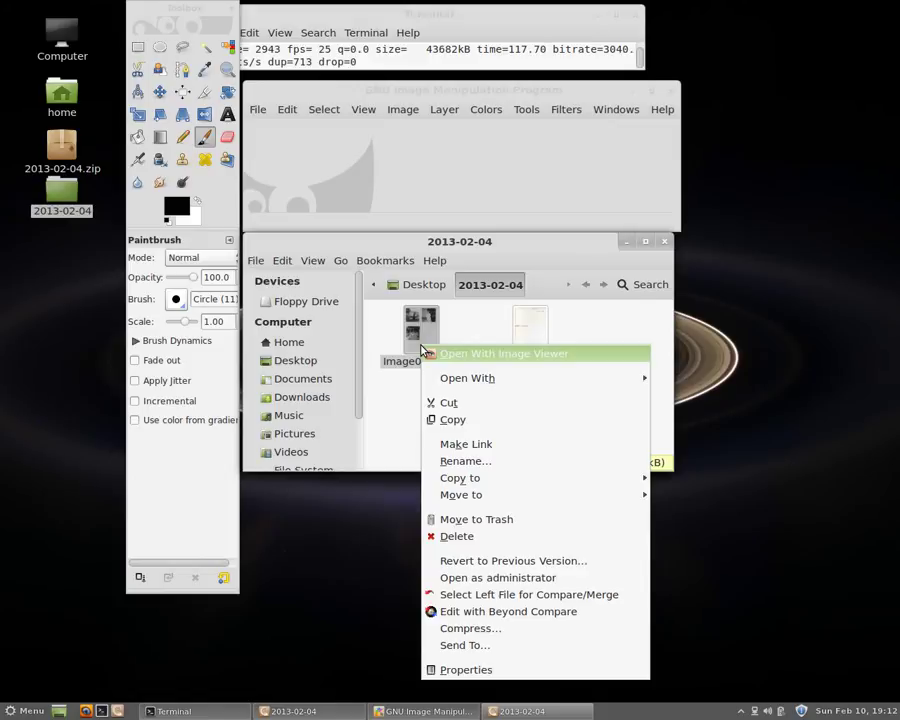
pyautogui.click(404, 400)
pyautogui.rightClick(427, 328)
pyautogui.moveTo(600, 356)
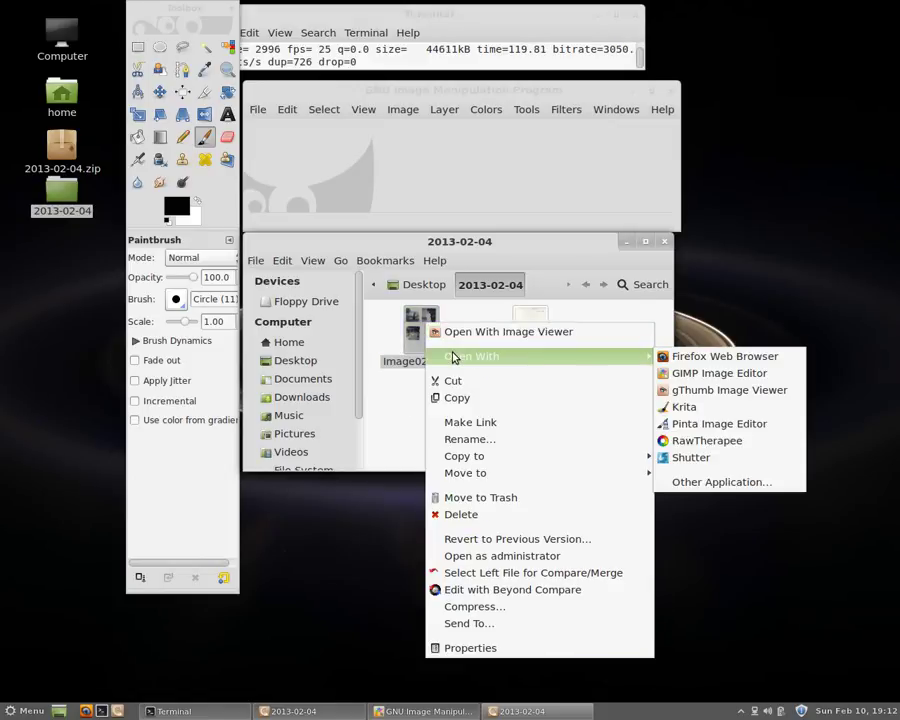
pyautogui.click(677, 376)
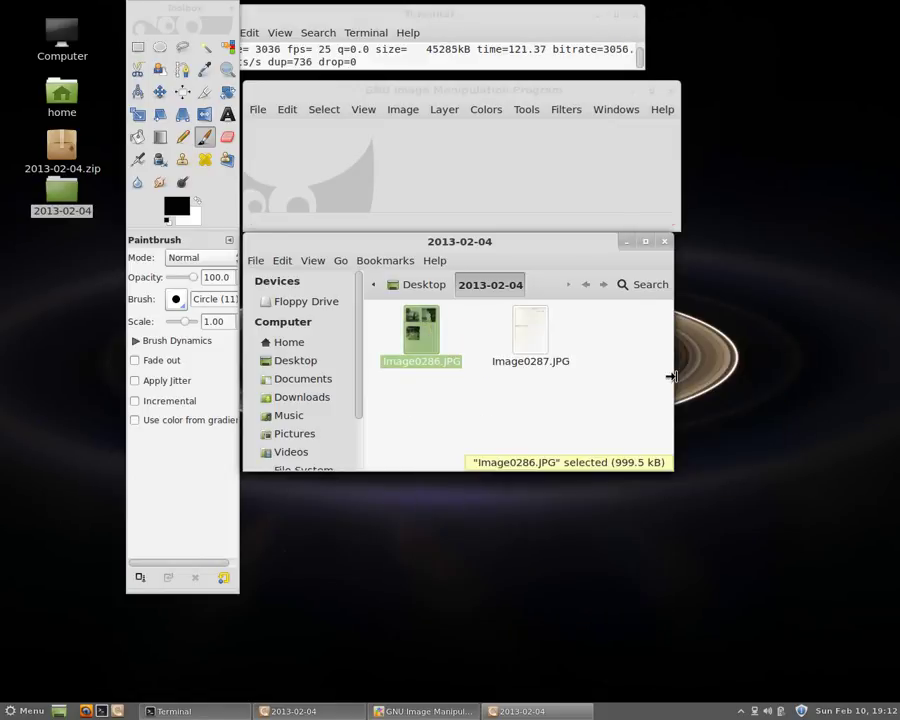
# Step: Move the Image0286.JPG window to the top left, enlarge it, and shift the toolbox left
pyautogui.click(663, 242)
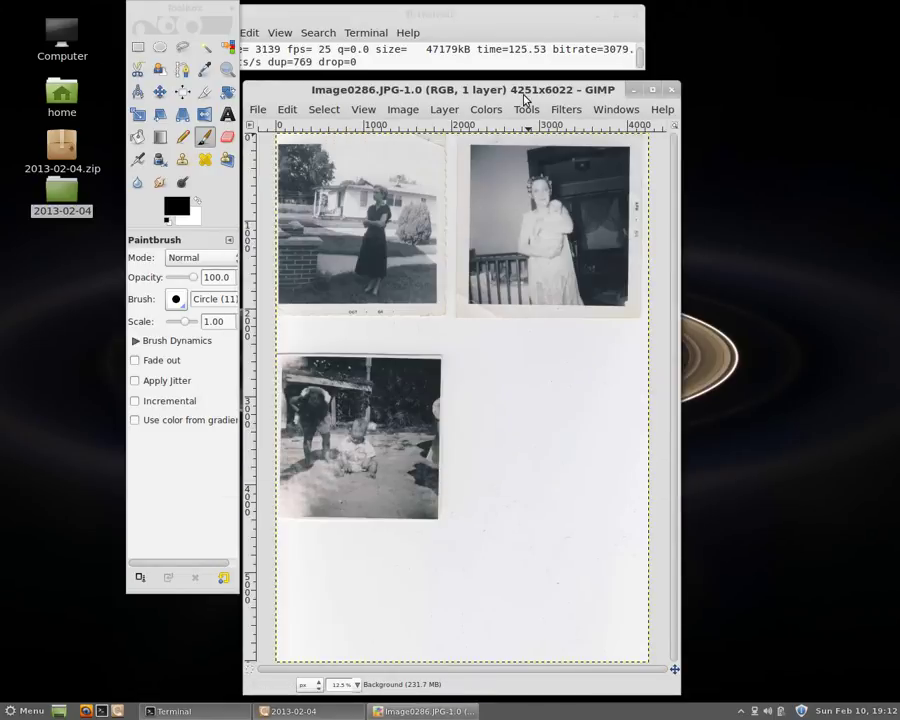
pyautogui.moveTo(520, 95); pyautogui.dragTo(524, 84)
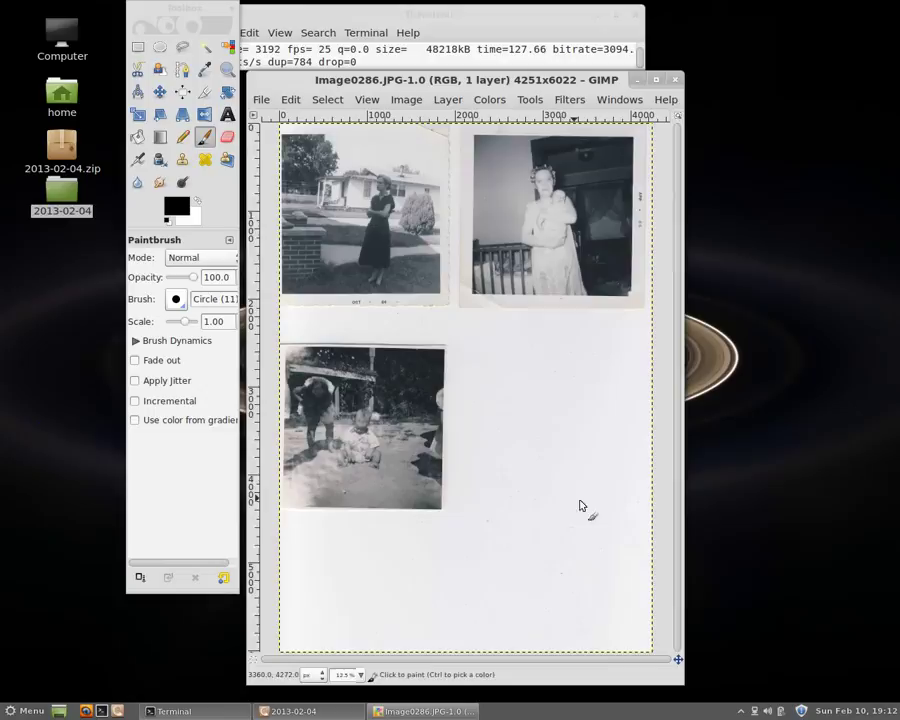
pyautogui.moveTo(518, 80); pyautogui.dragTo(504, 14)
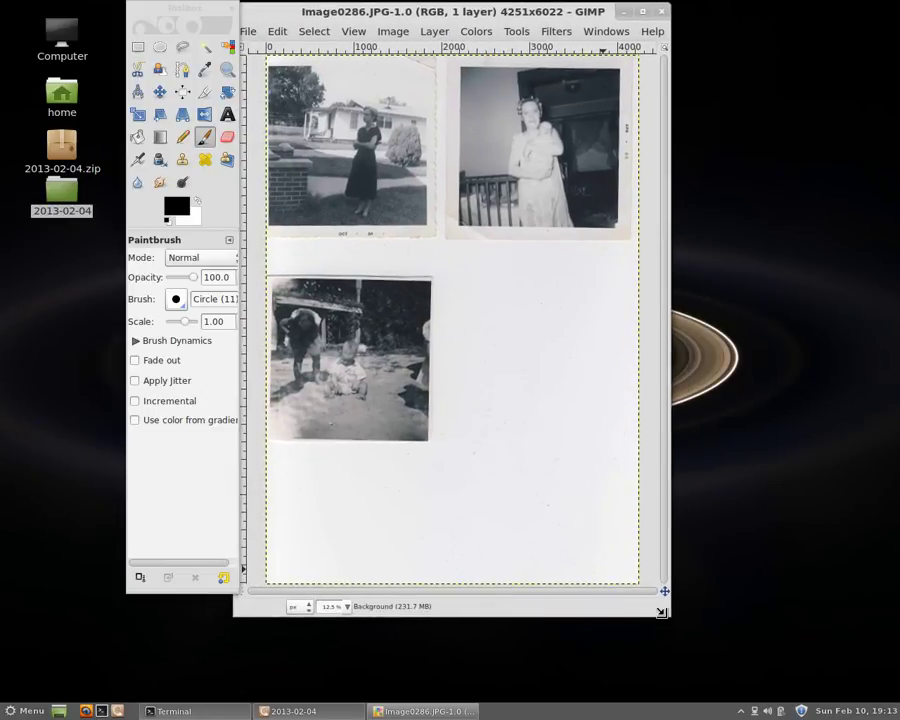
pyautogui.moveTo(663, 609); pyautogui.dragTo(703, 676)
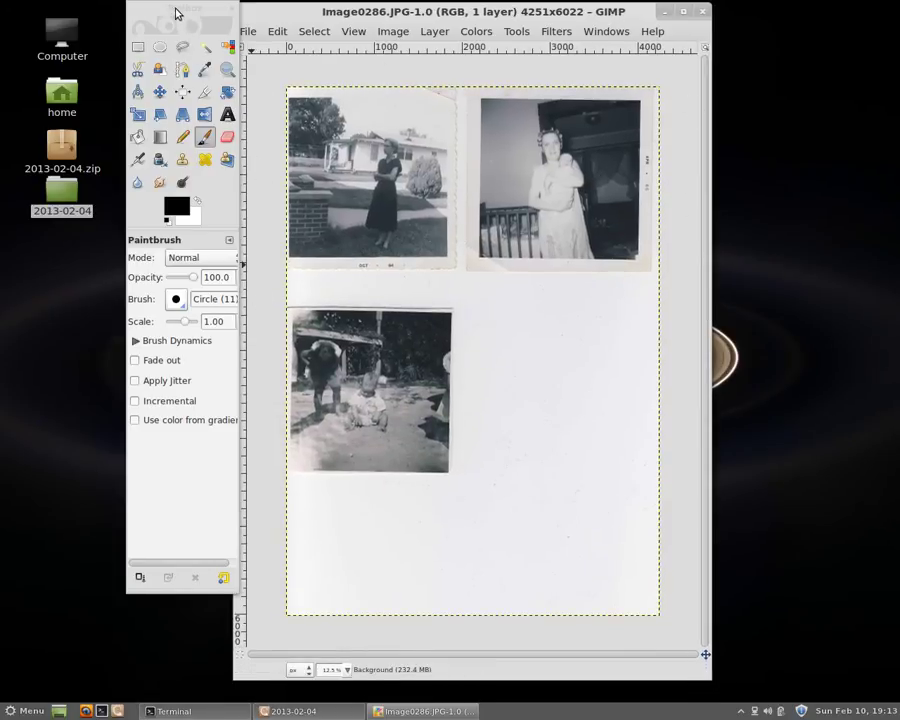
pyautogui.moveTo(173, 12); pyautogui.dragTo(154, 16)
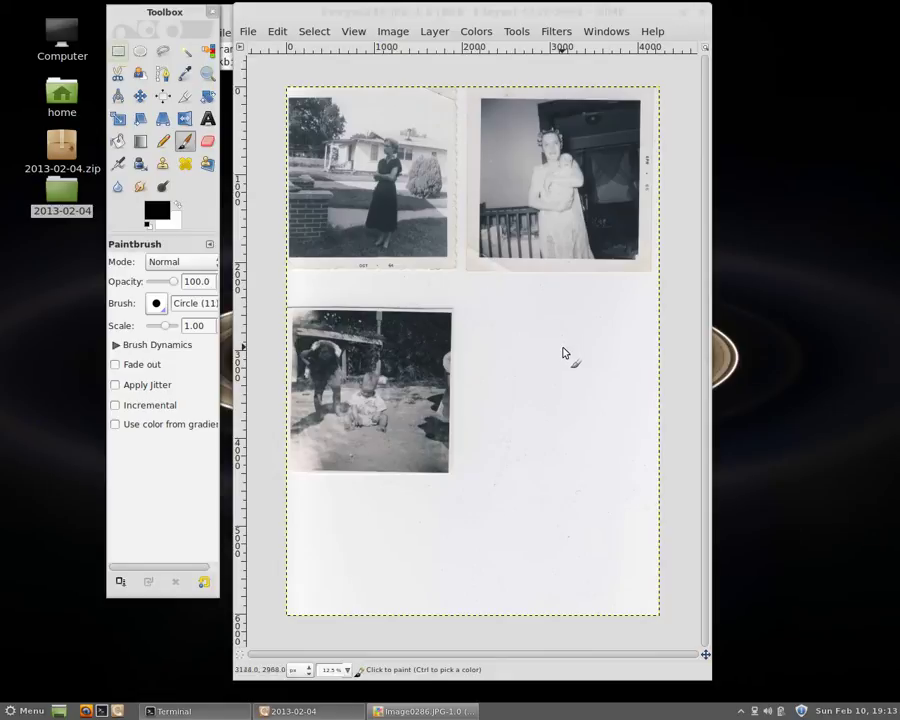
# Step: Select the vertical gap between the photo columns up to the top edge and fill it white
pyautogui.click(118, 51)
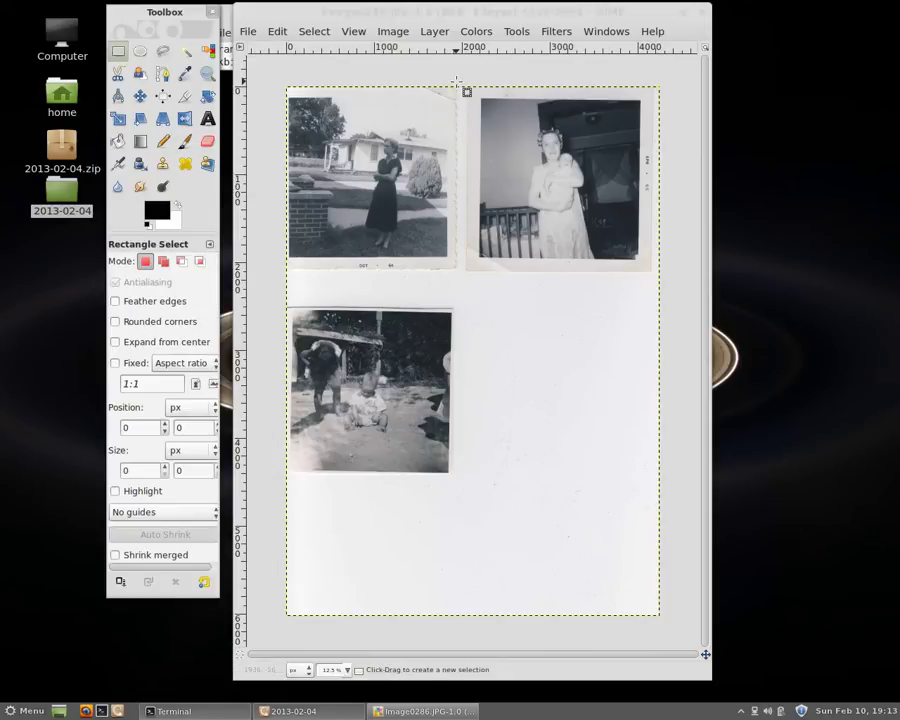
pyautogui.moveTo(456, 83); pyautogui.dragTo(481, 92)
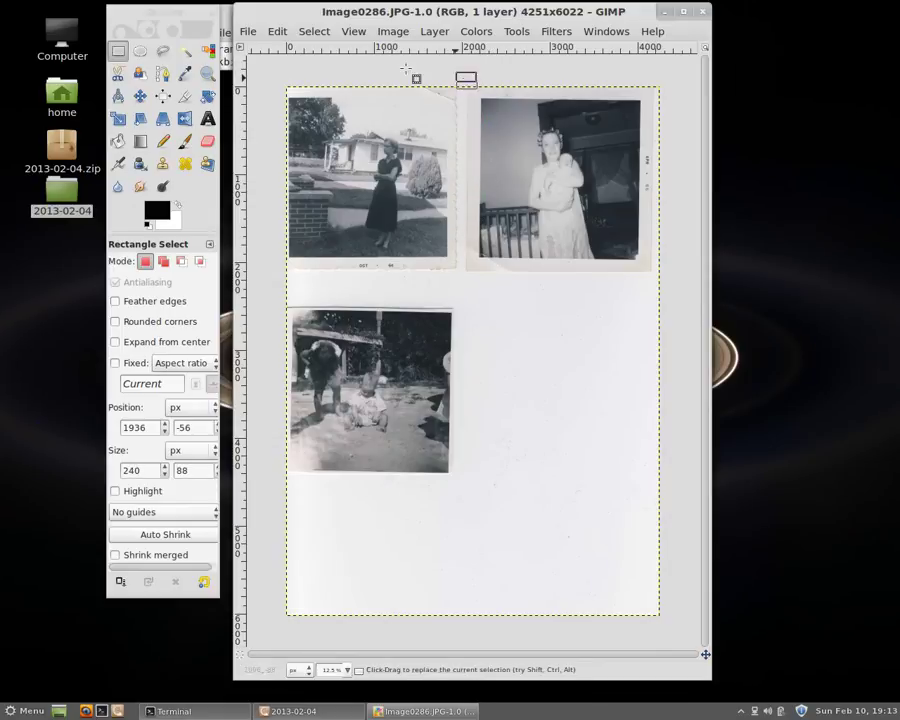
pyautogui.click(458, 77)
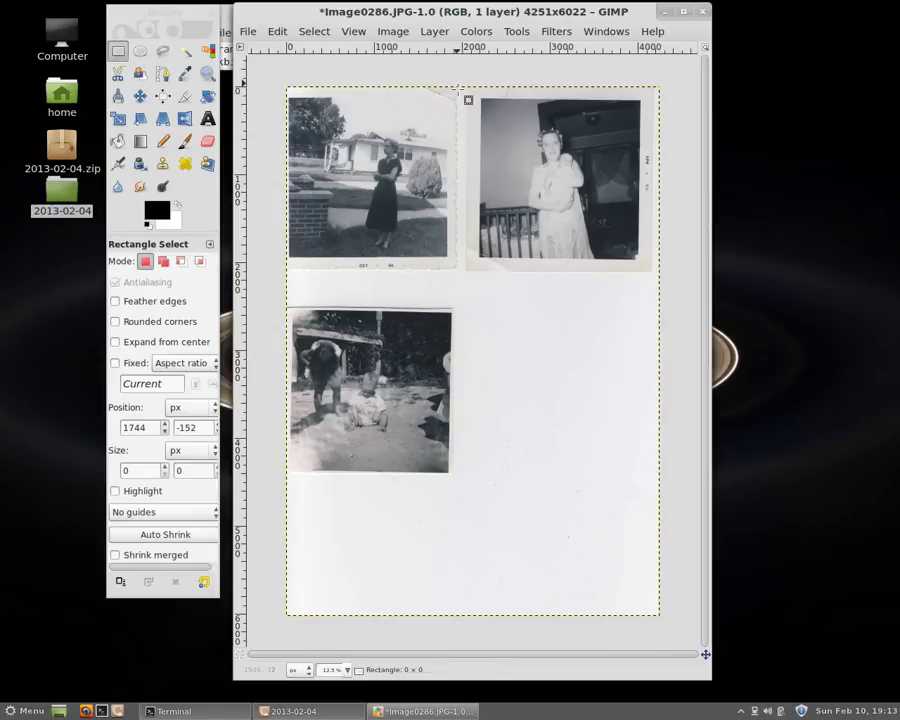
pyautogui.moveTo(457, 85); pyautogui.dragTo(466, 626)
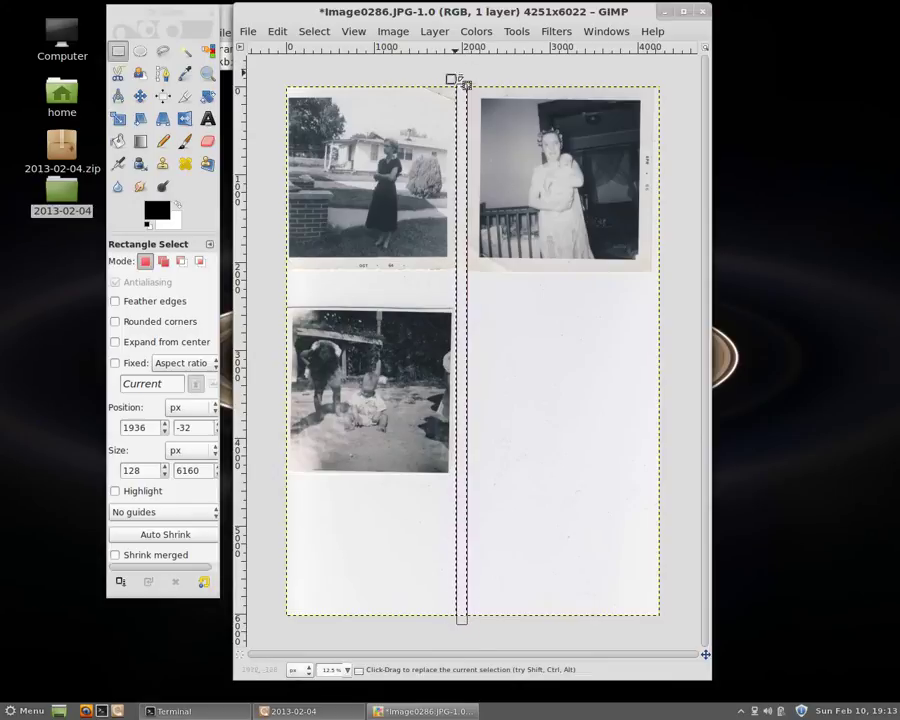
pyautogui.moveTo(465, 86); pyautogui.dragTo(466, 79)
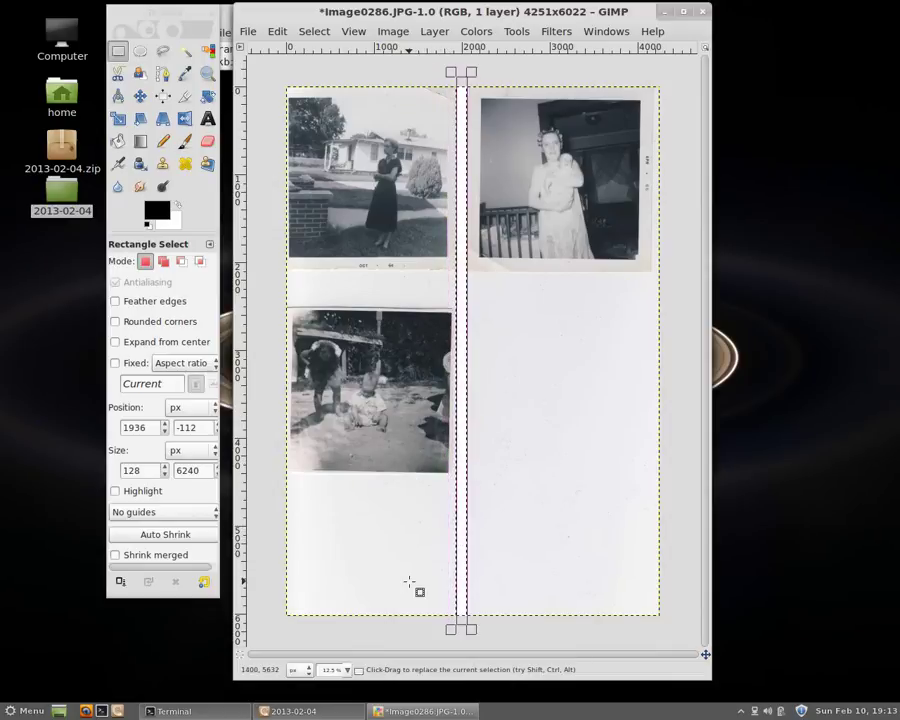
pyautogui.click(375, 292)
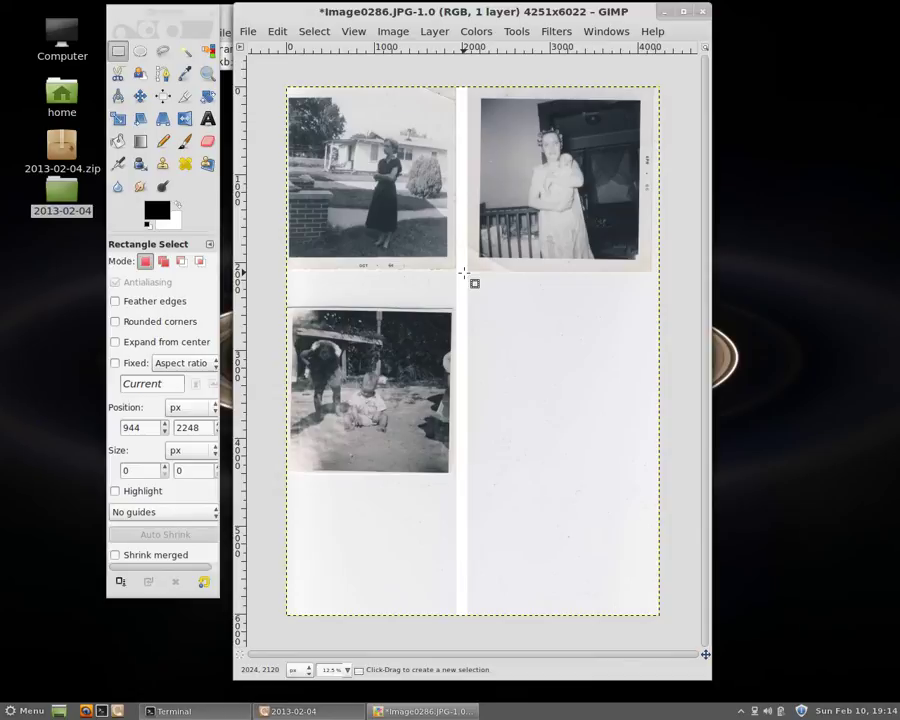
# Step: Whiten the empty lower-right area and the gap between the two left photos
pyautogui.moveTo(464, 272); pyautogui.dragTo(674, 625)
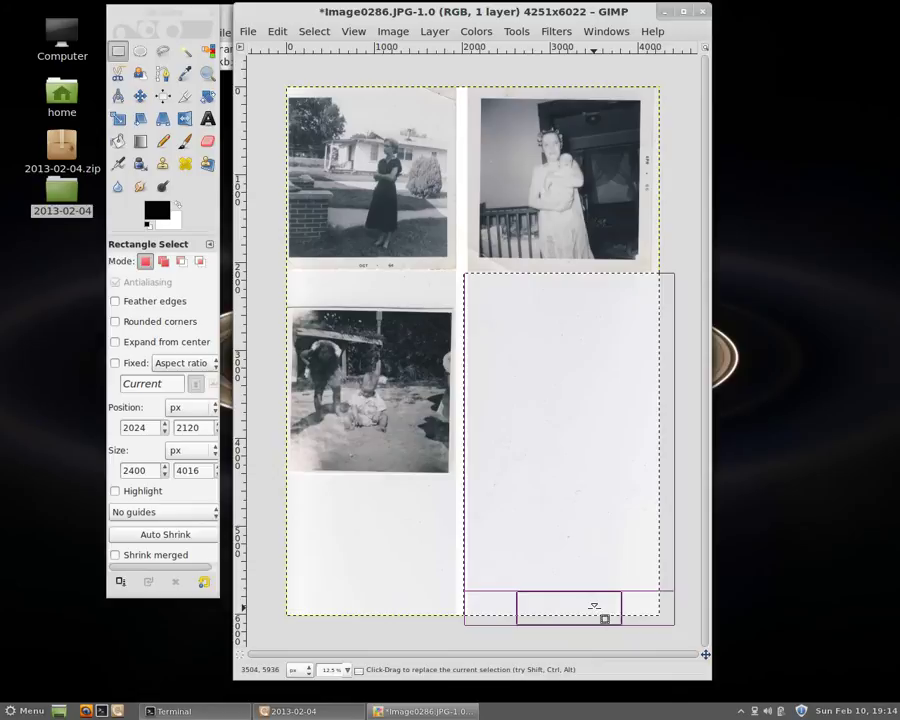
pyautogui.press('Delete')
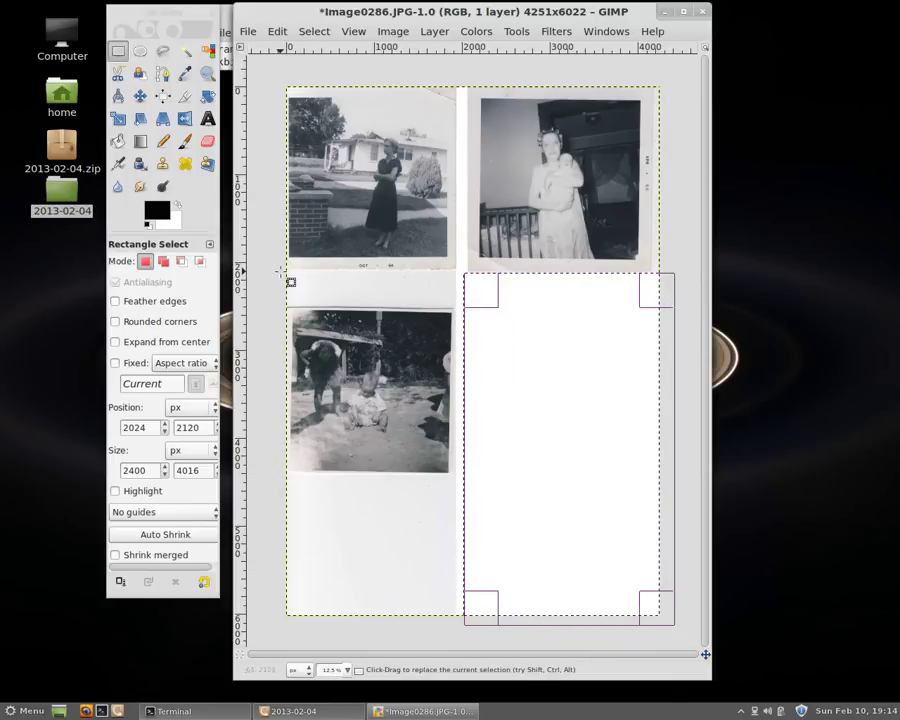
pyautogui.moveTo(281, 271); pyautogui.dragTo(463, 307)
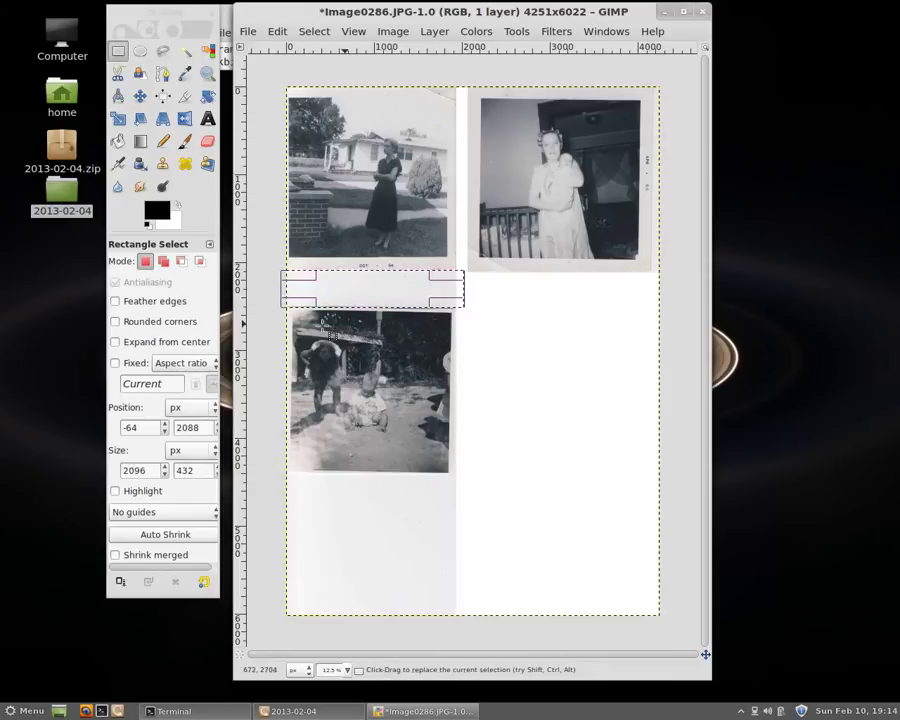
pyautogui.press('Return')
pyautogui.click(282, 294)
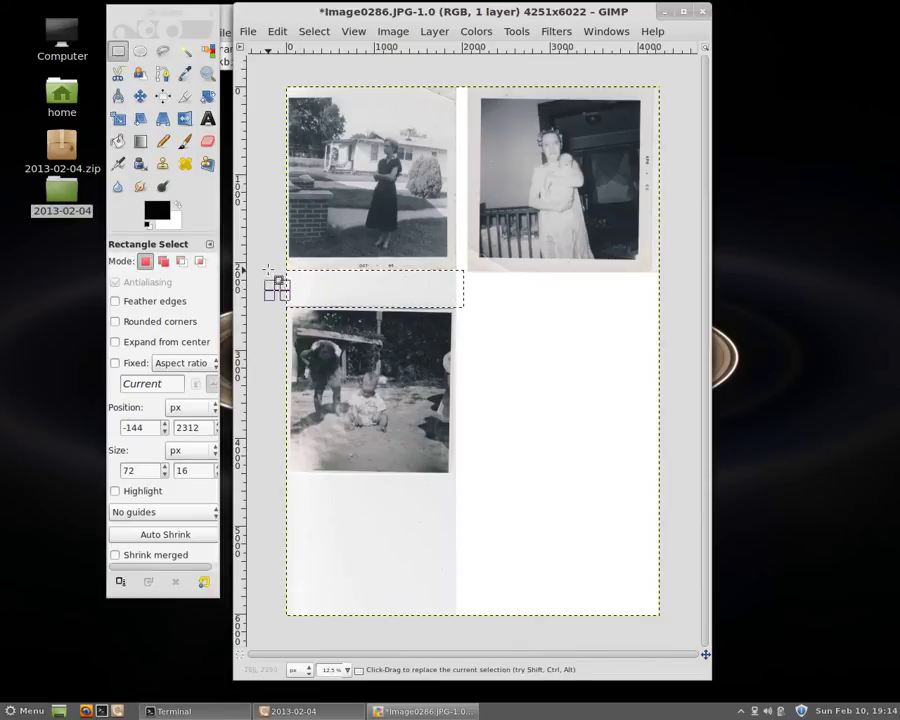
pyautogui.click(276, 272)
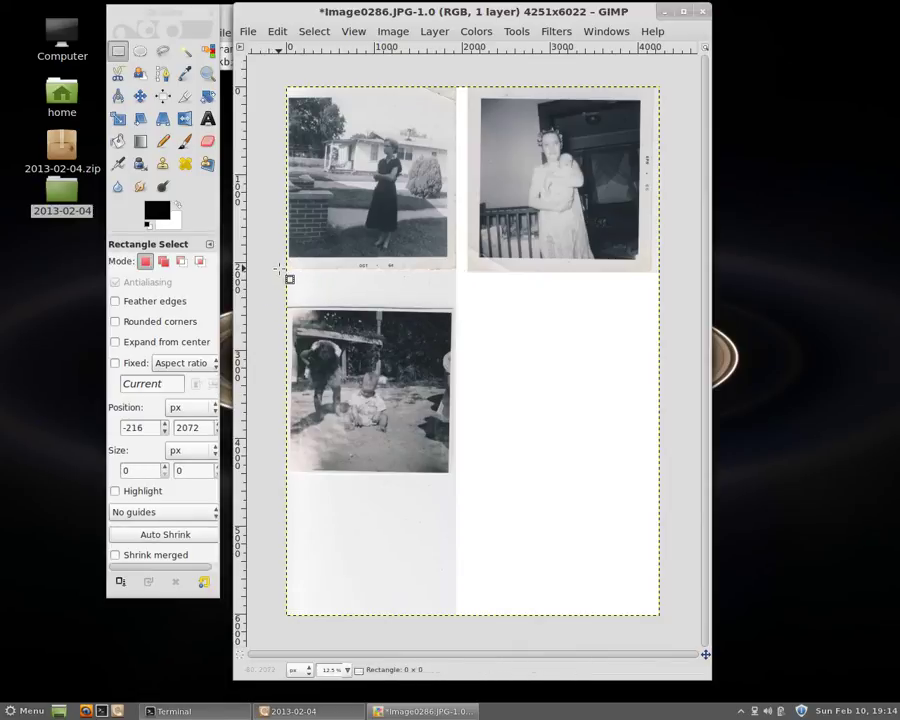
pyautogui.moveTo(280, 270); pyautogui.dragTo(465, 309)
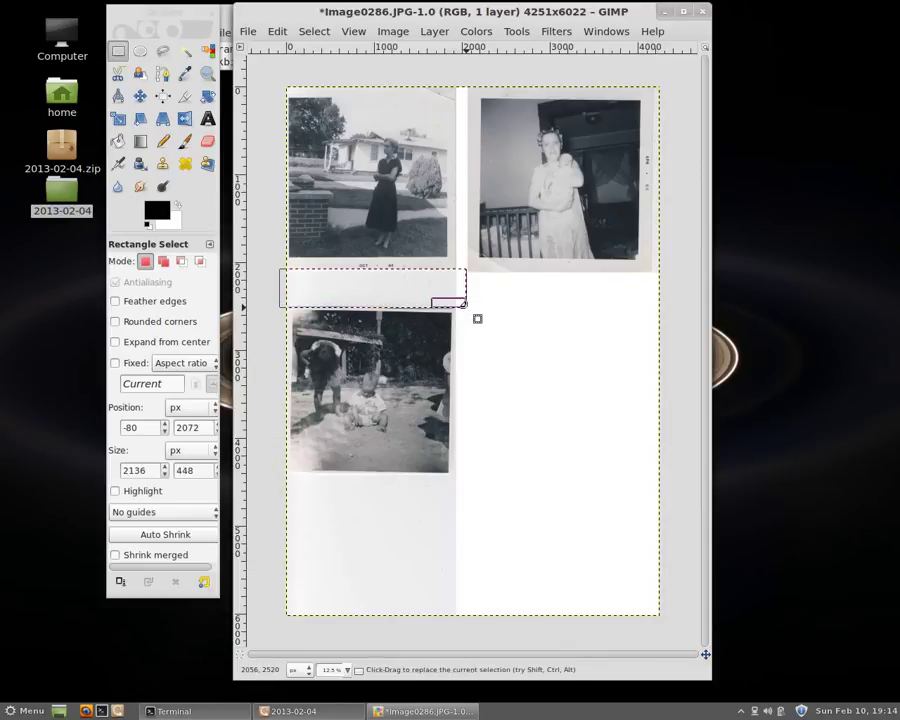
pyautogui.click(619, 347)
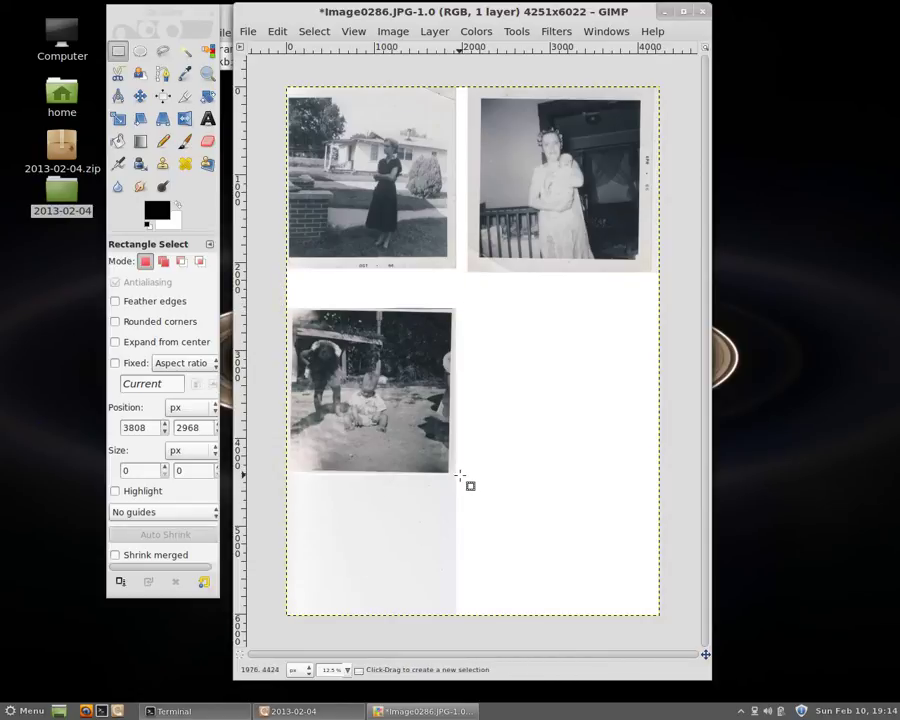
# Step: Whiten the area below the lower-left photo and the strip along the right edge
pyautogui.moveTo(460, 475); pyautogui.dragTo(257, 630)
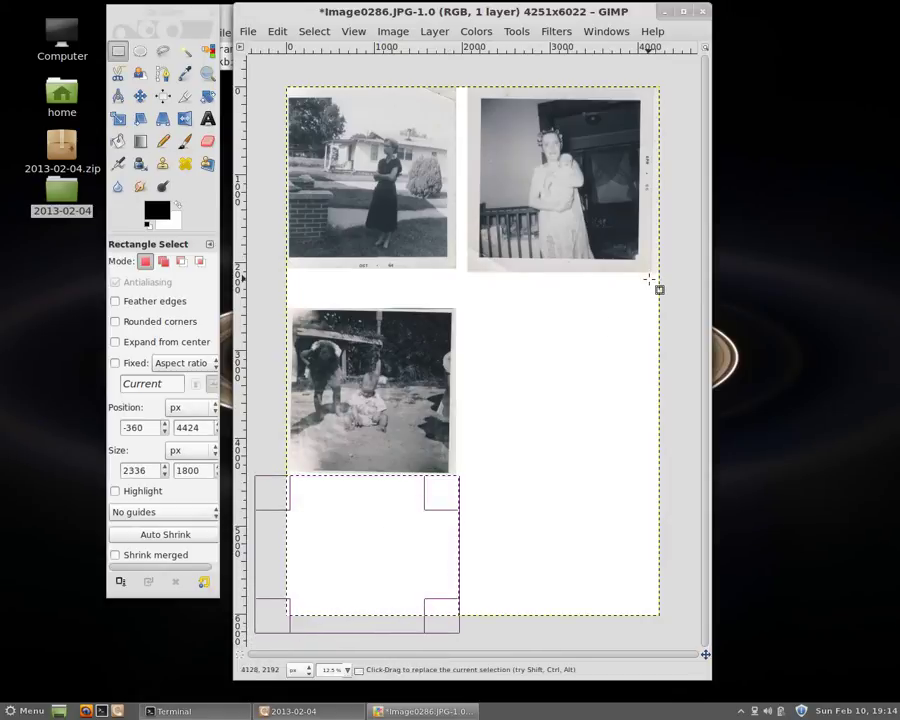
pyautogui.moveTo(650, 275); pyautogui.dragTo(678, 84)
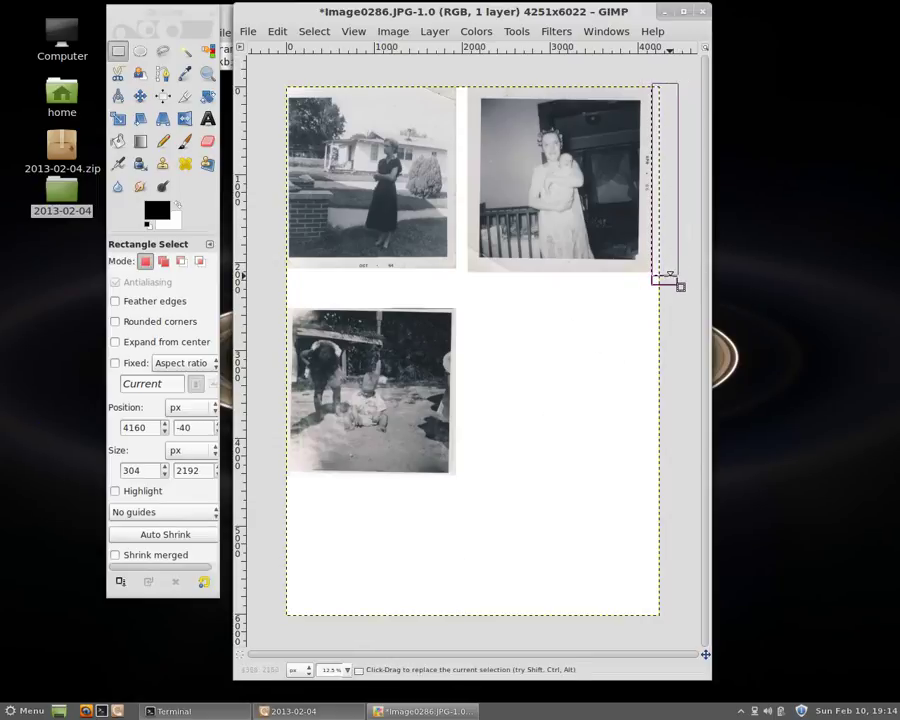
pyautogui.moveTo(678, 271); pyautogui.dragTo(682, 303)
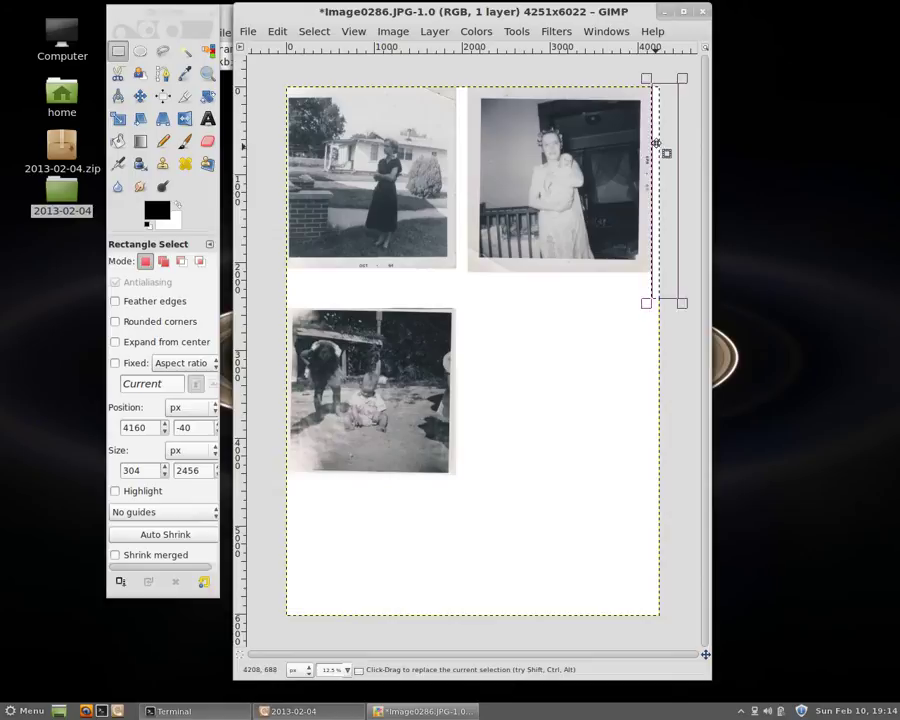
pyautogui.click(566, 431)
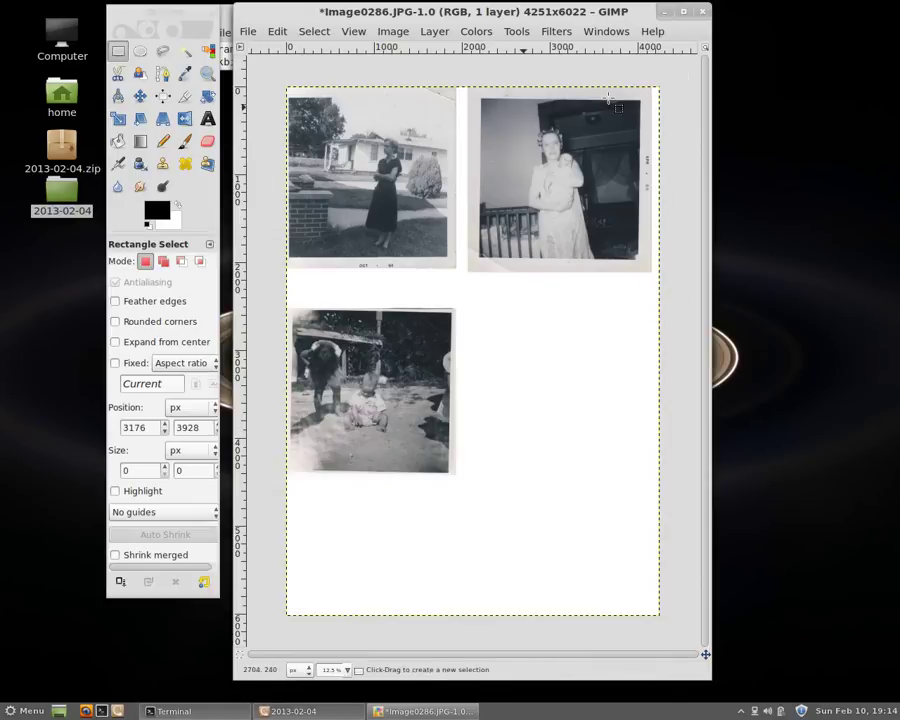
# Step: Launch Filters > Archiving > Adams Divide Scanned Images to show its settings dialog
pyautogui.click(556, 31)
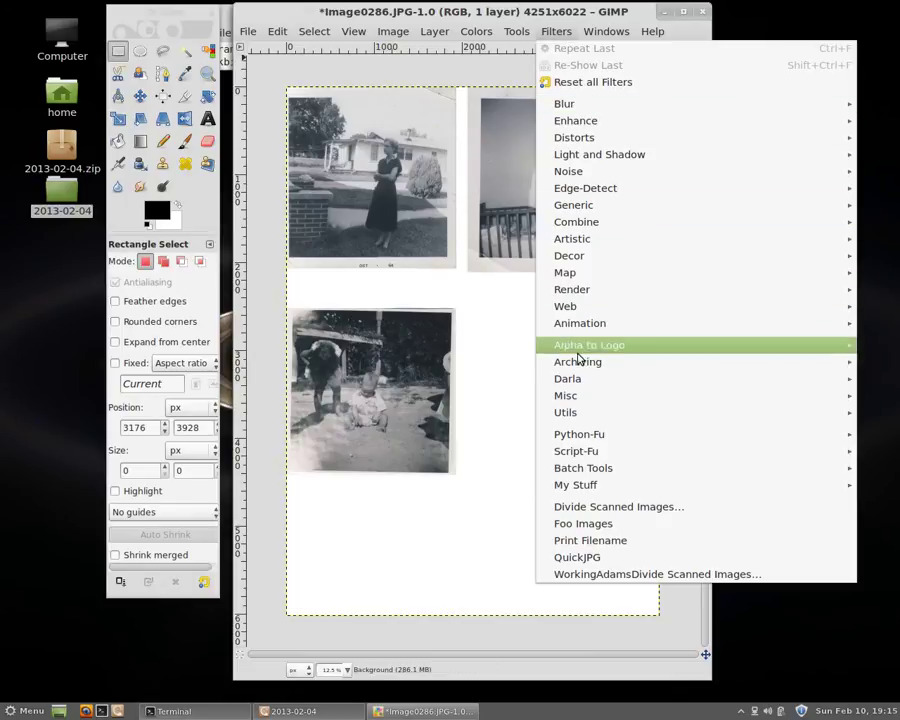
pyautogui.moveTo(580, 364)
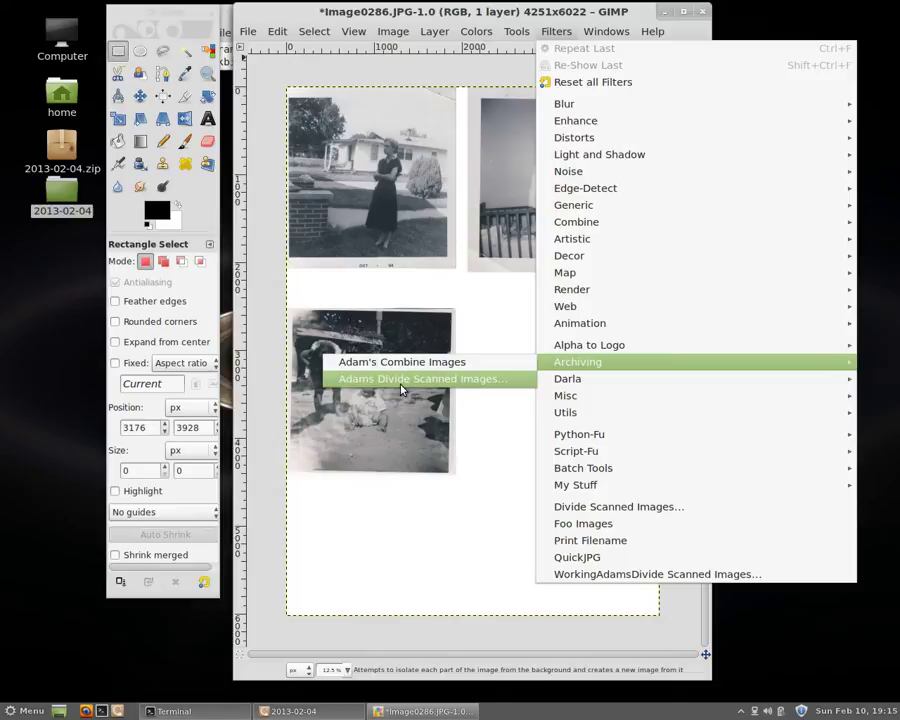
pyautogui.click(436, 388)
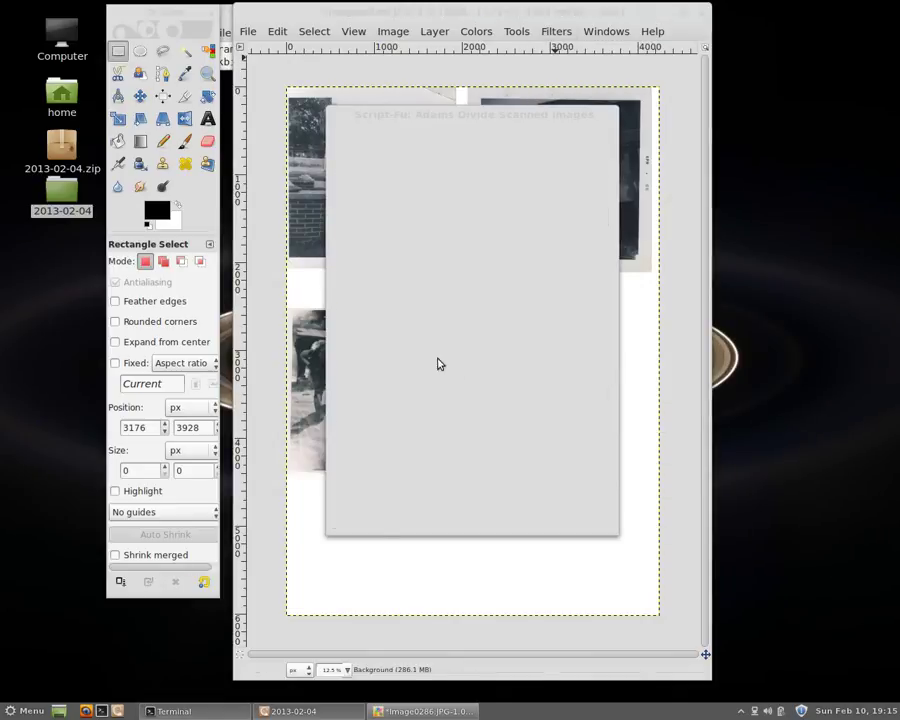
pyautogui.moveTo(485, 123); pyautogui.dragTo(491, 143)
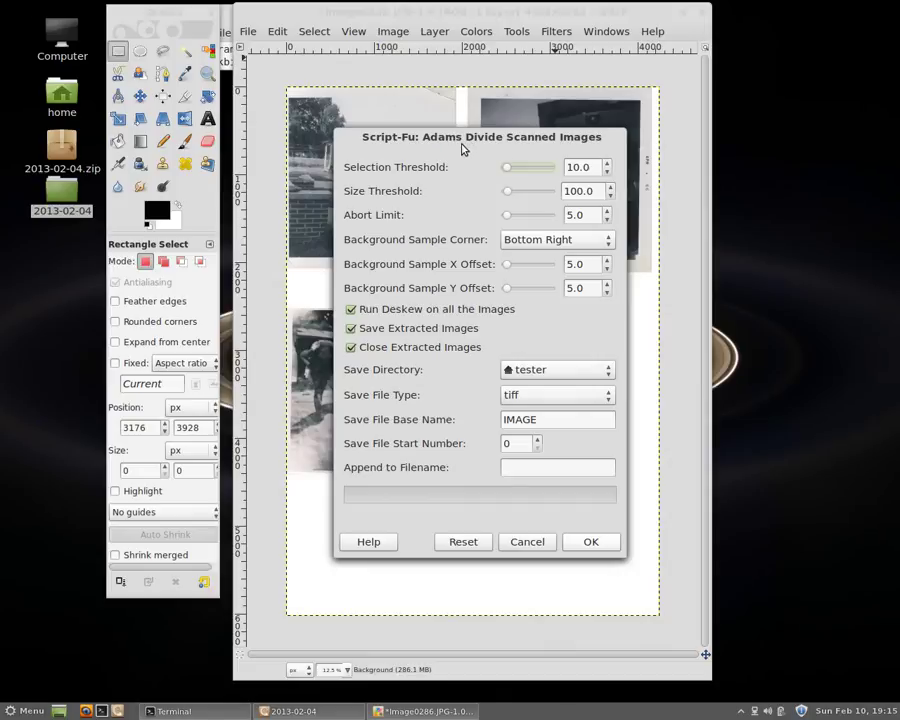
# Step: Place the script dialog on the right, with the image window and toolbox shifted further left
pyautogui.moveTo(463, 149); pyautogui.dragTo(640, 263)
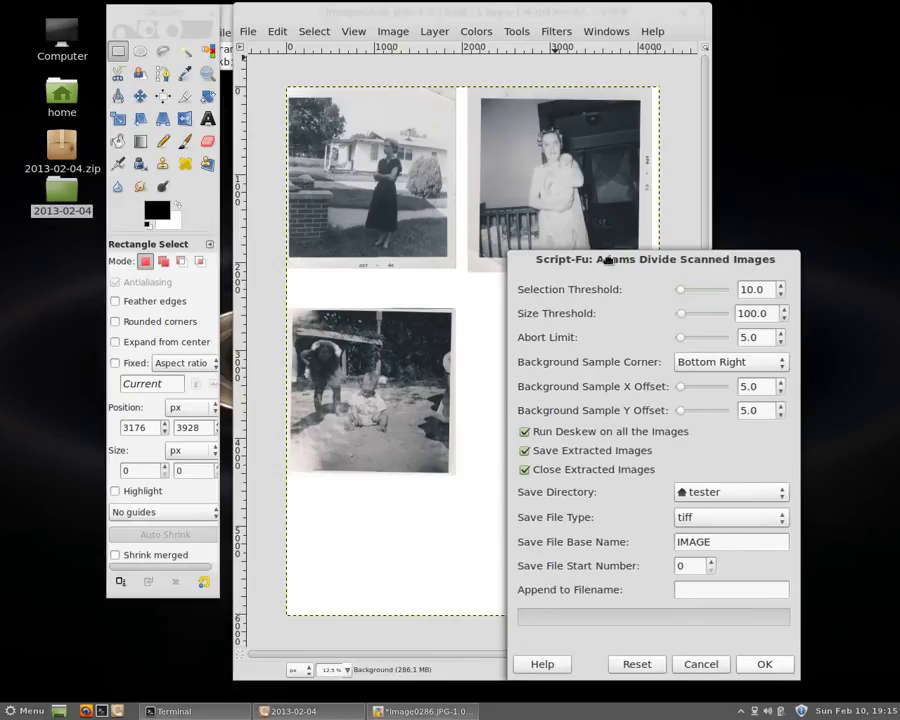
pyautogui.moveTo(605, 257); pyautogui.dragTo(639, 258)
pyautogui.click(527, 16)
pyautogui.moveTo(527, 16); pyautogui.dragTo(442, 16)
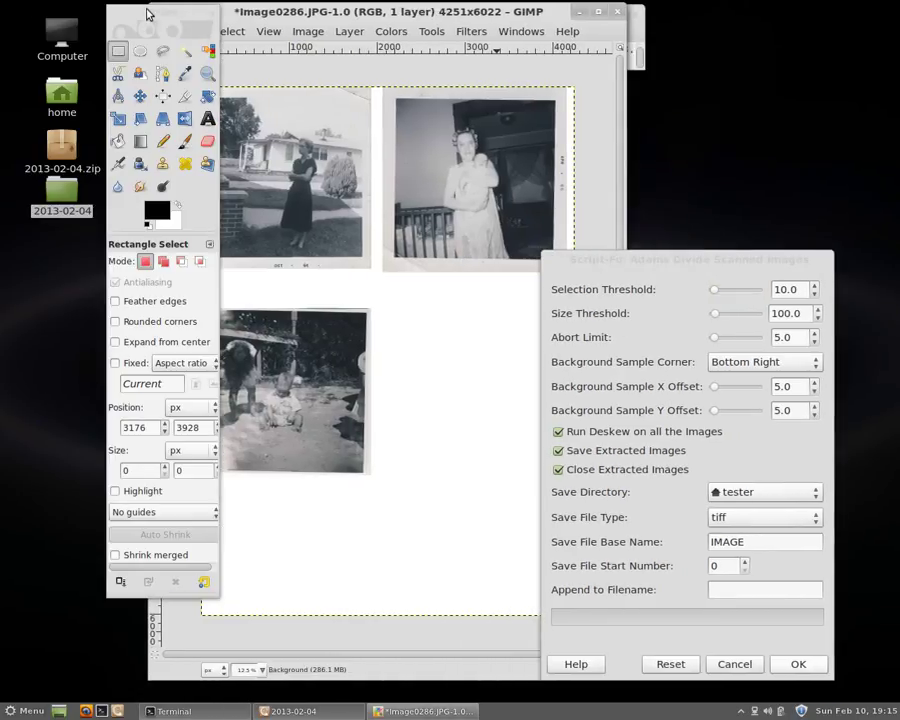
pyautogui.moveTo(151, 13); pyautogui.dragTo(127, 13)
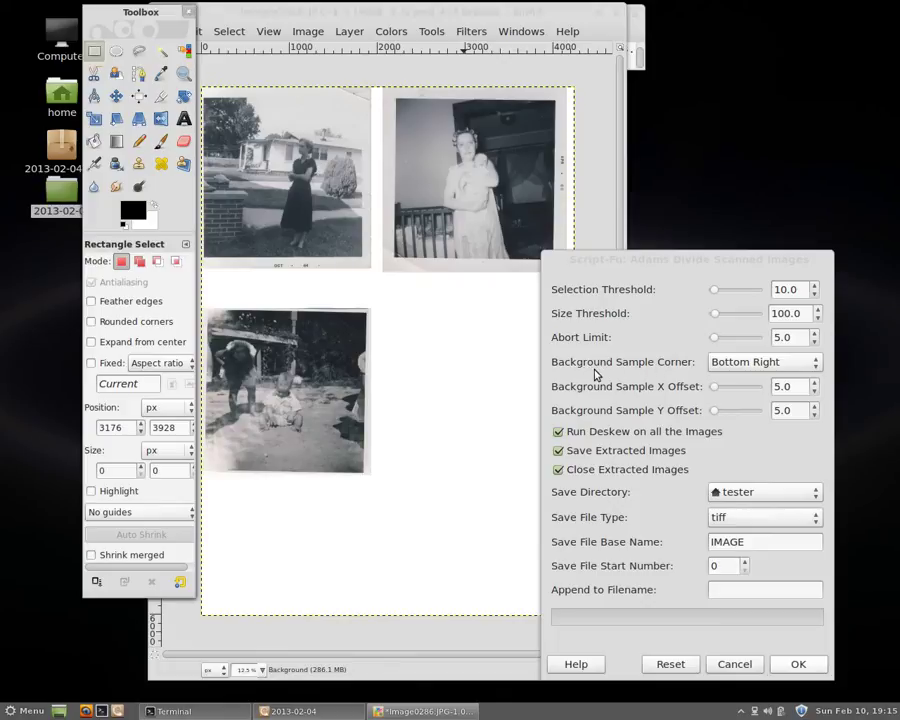
pyautogui.click(633, 368)
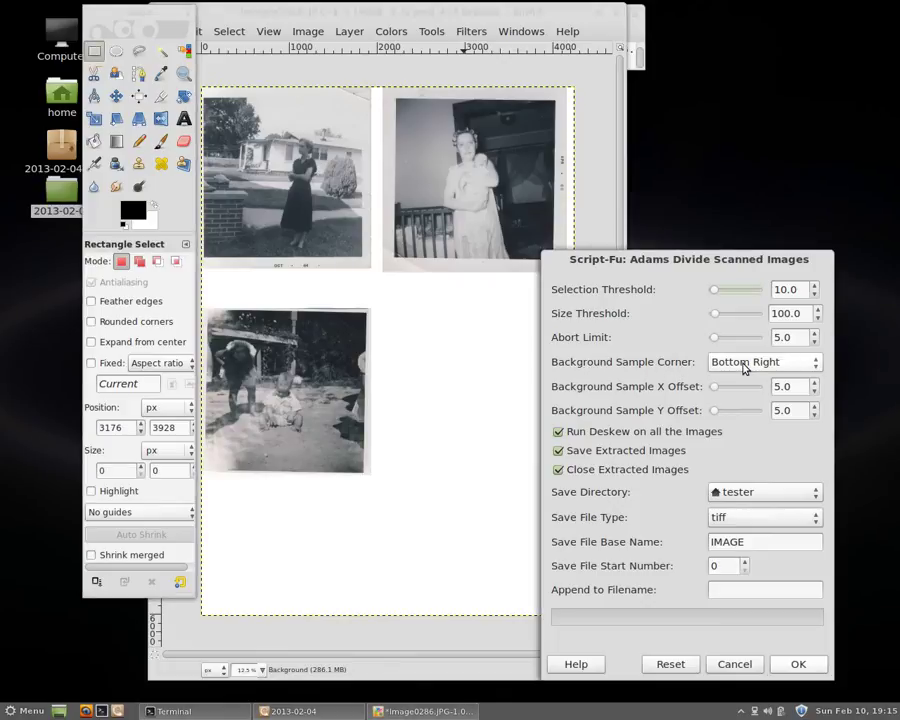
pyautogui.moveTo(700, 260); pyautogui.dragTo(750, 261)
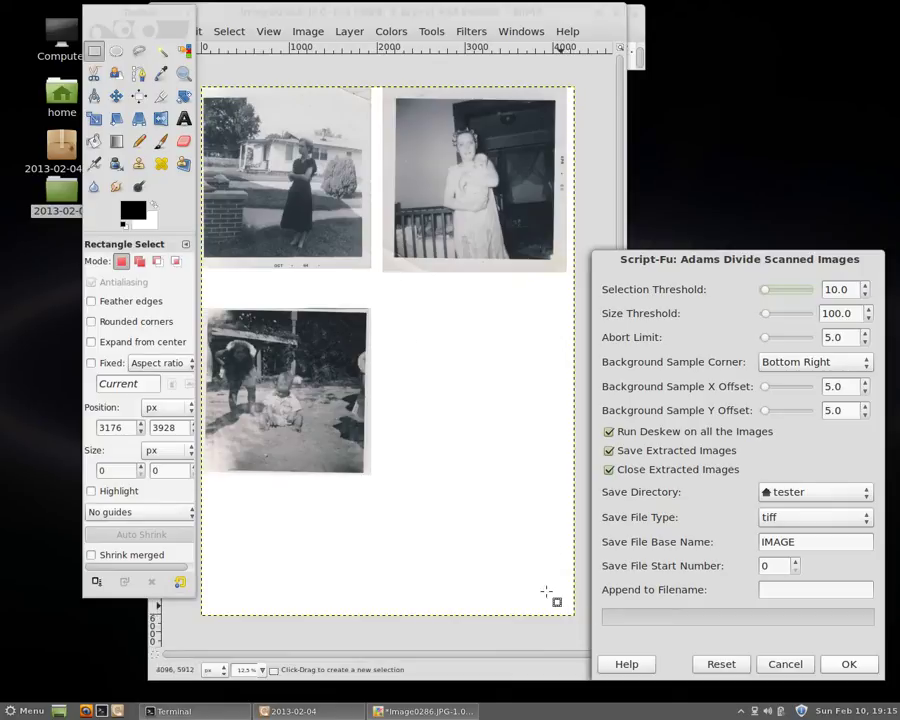
# Step: Replace the large selection with a tiny 48x32 background patch below the photos and raise the dialog
pyautogui.moveTo(384, 276); pyautogui.dragTo(594, 640)
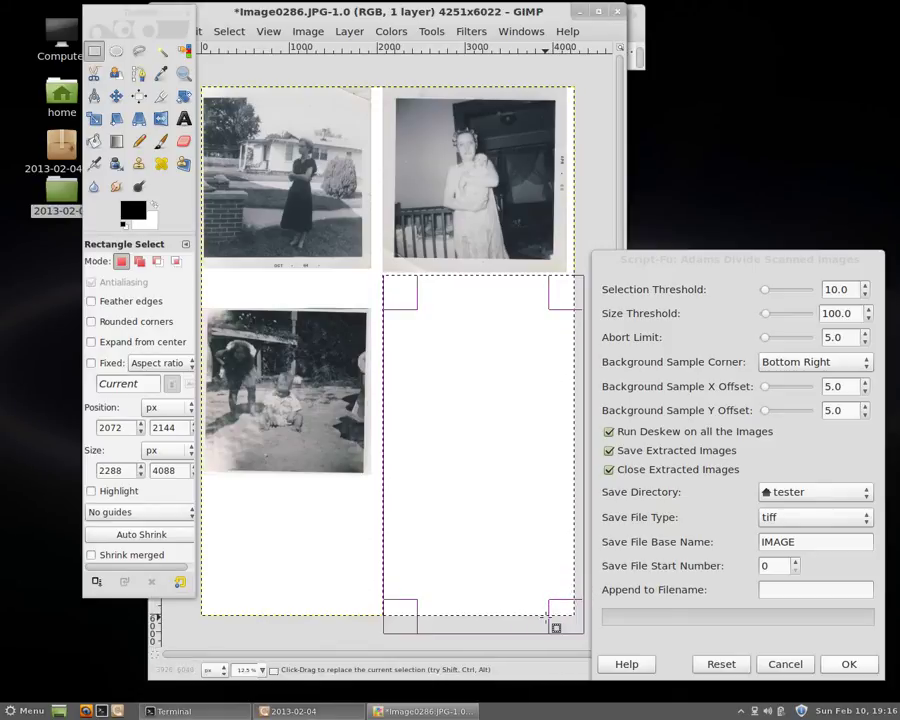
pyautogui.moveTo(549, 621); pyautogui.dragTo(549, 621)
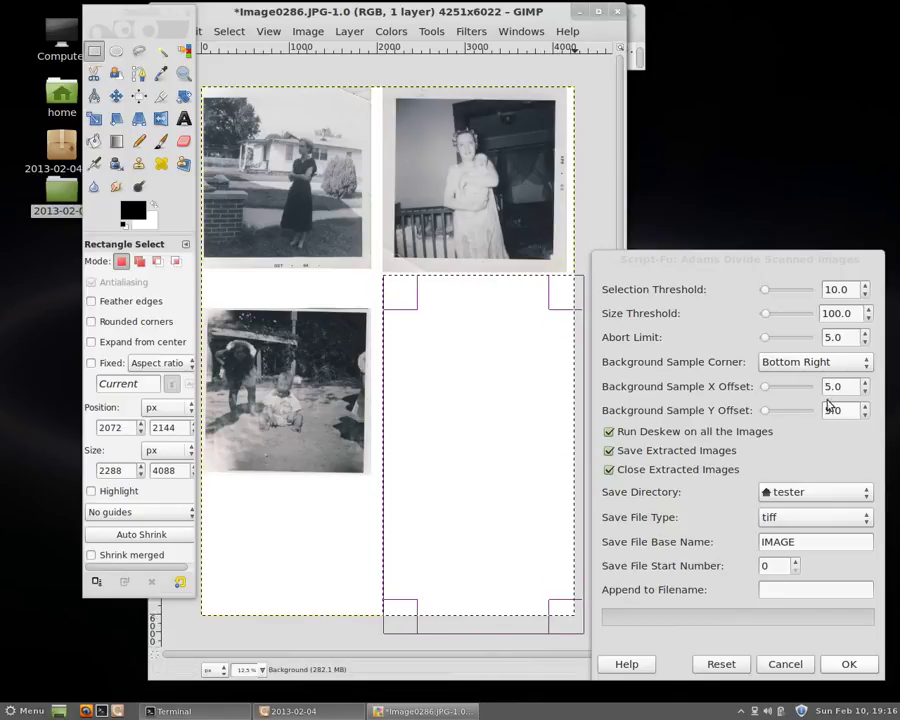
pyautogui.moveTo(334, 574); pyautogui.dragTo(338, 577)
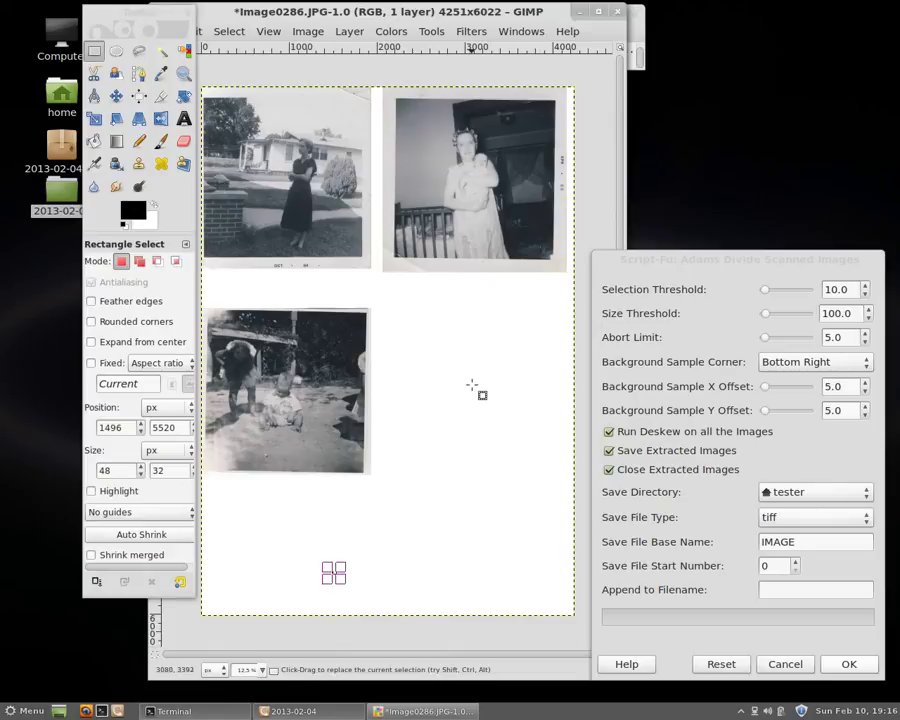
pyautogui.moveTo(697, 264); pyautogui.dragTo(699, 180)
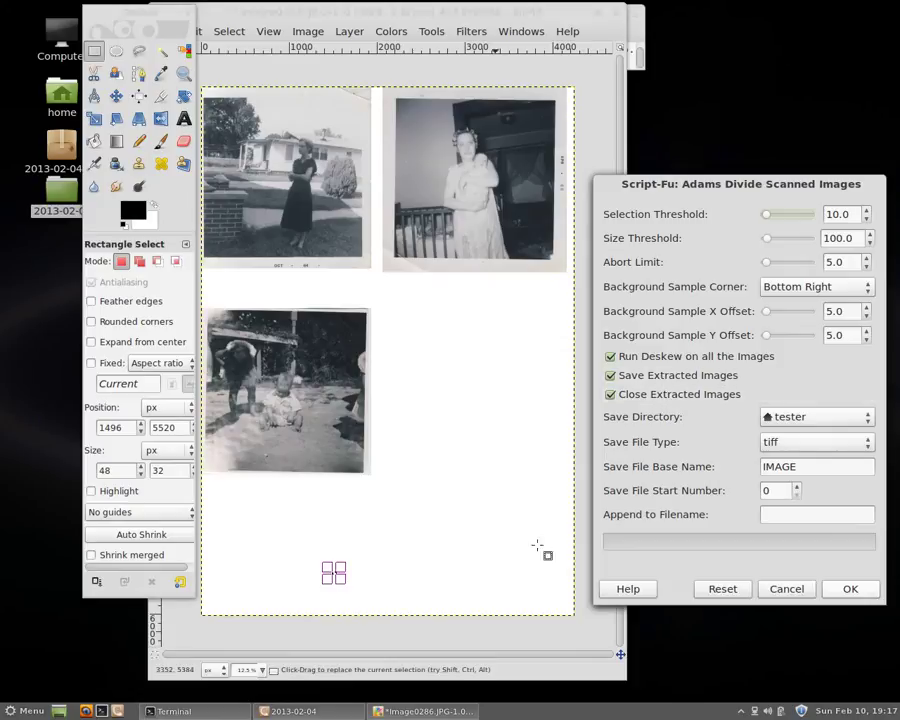
# Step: Set the script's Save Directory to Desktop and Save File Type to jpg
pyautogui.click(867, 418)
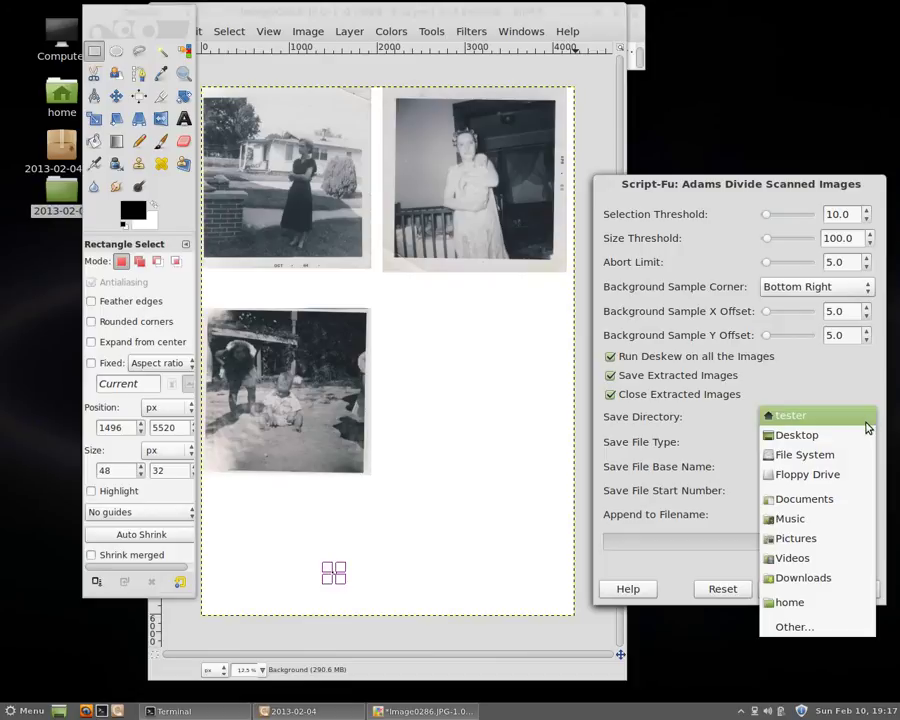
pyautogui.click(802, 437)
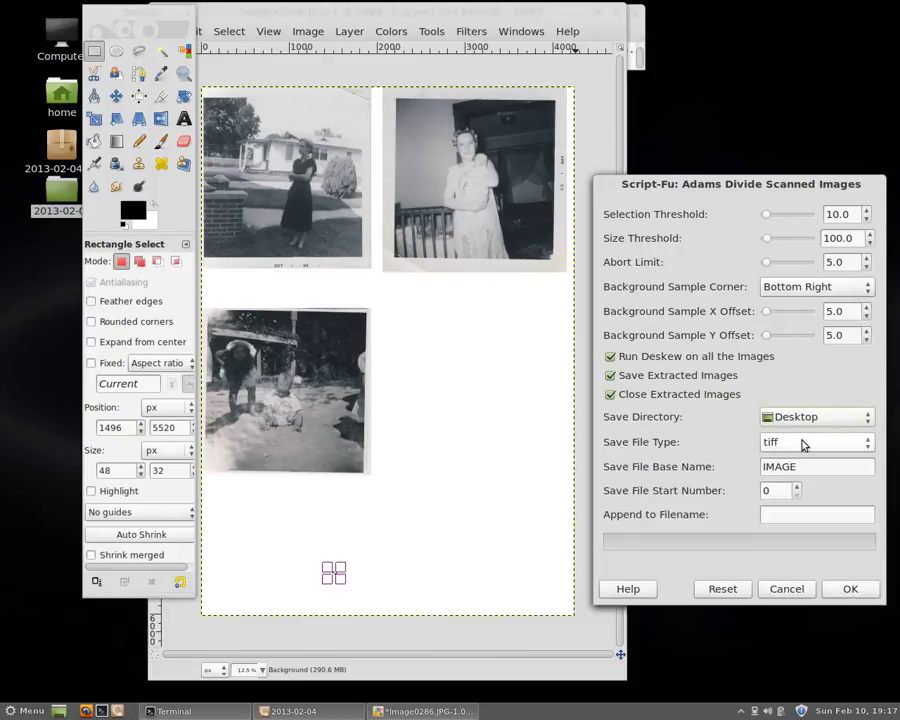
pyautogui.click(46, 257)
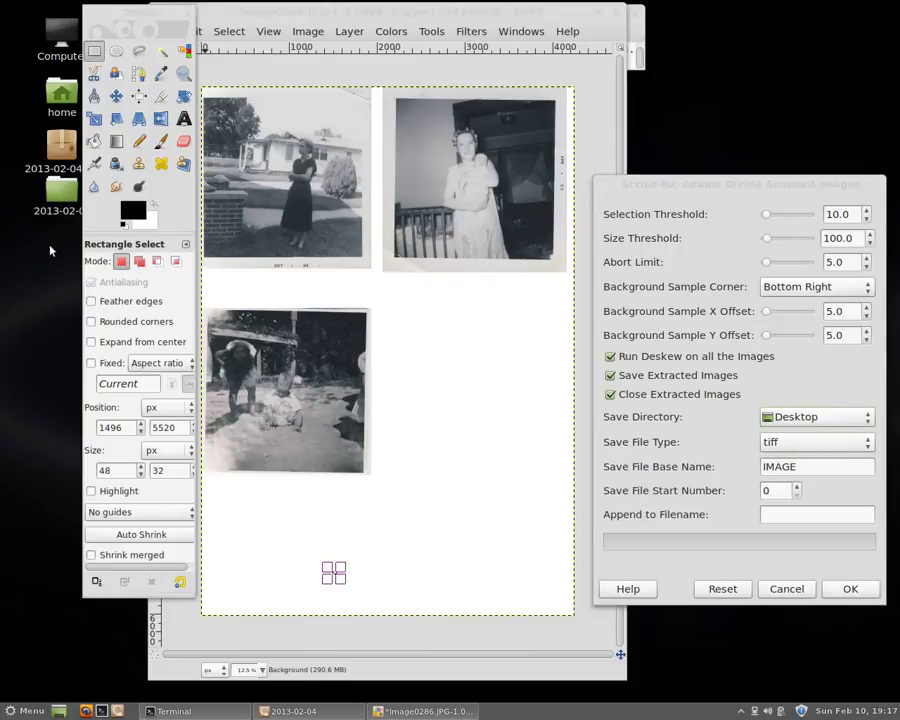
pyautogui.click(789, 447)
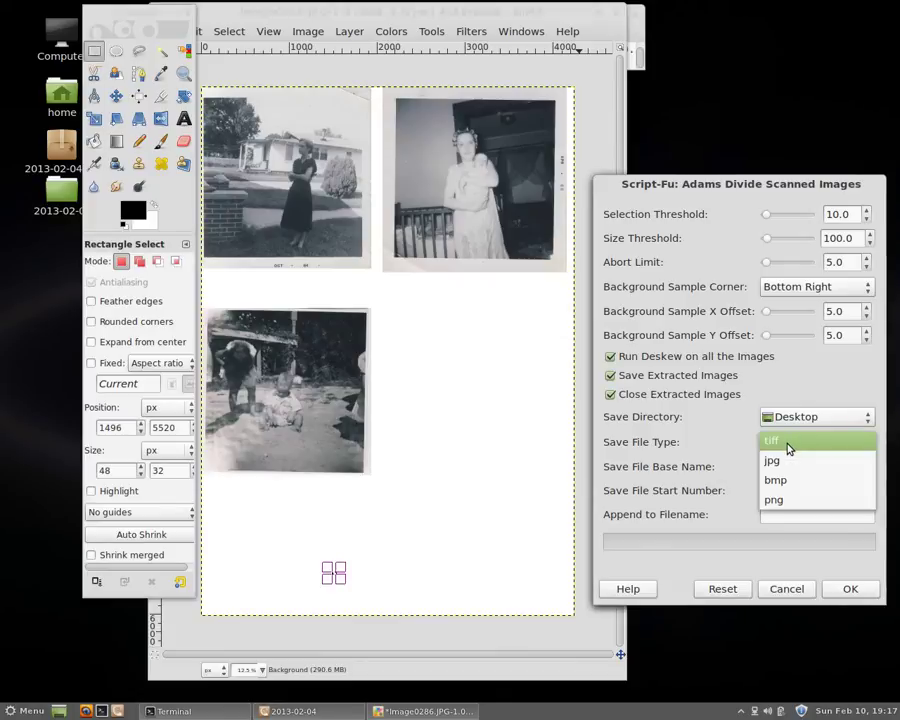
pyautogui.click(790, 463)
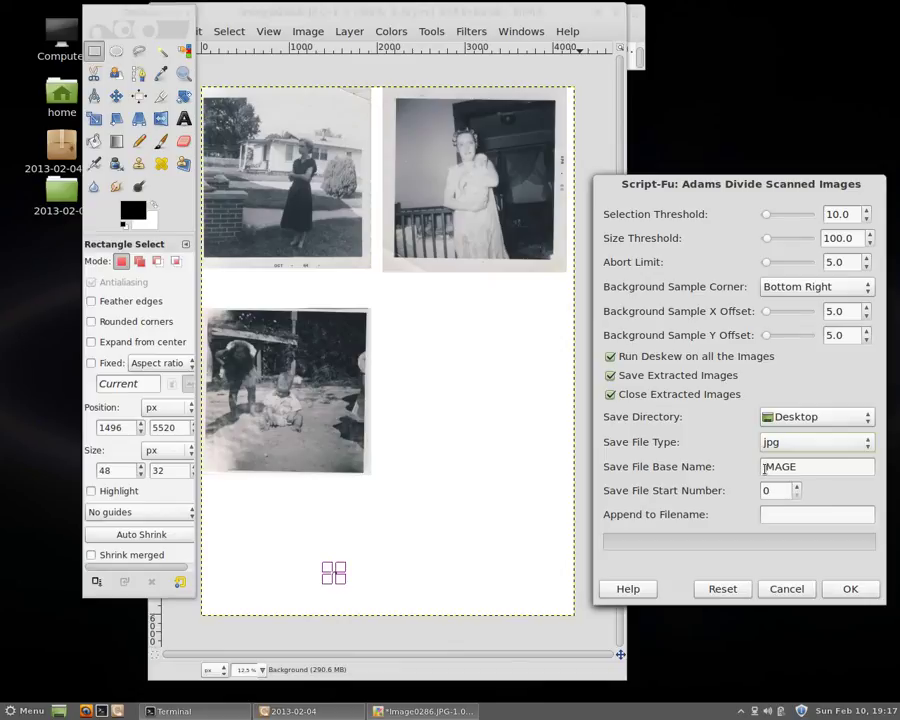
# Step: Keep the base name IMAGE and raise the Save File Start Number to 5
pyautogui.moveTo(763, 466); pyautogui.dragTo(797, 466)
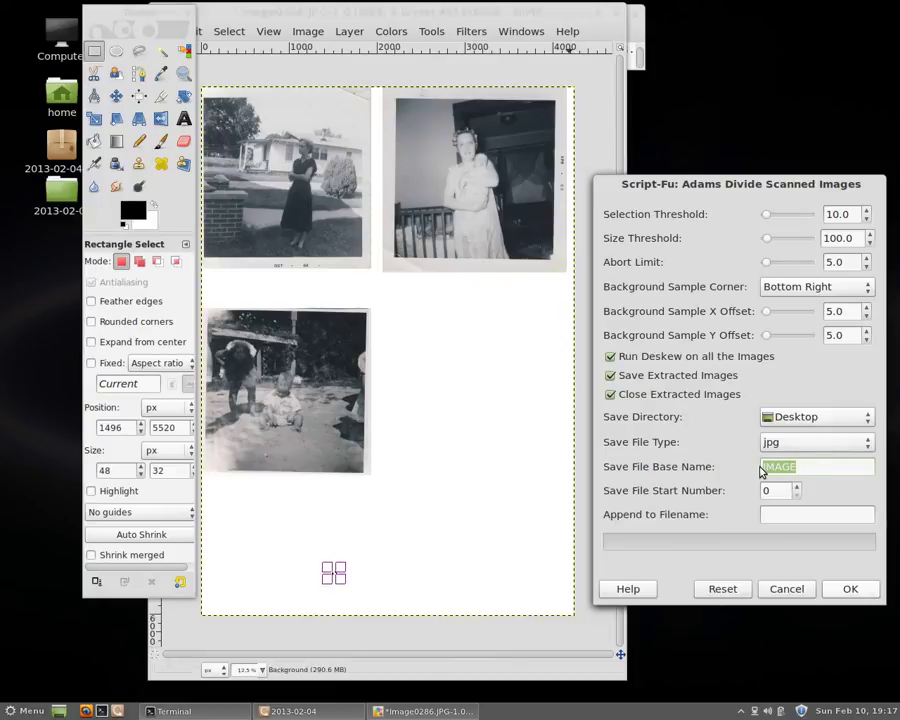
pyautogui.click(764, 467)
pyautogui.click(781, 491)
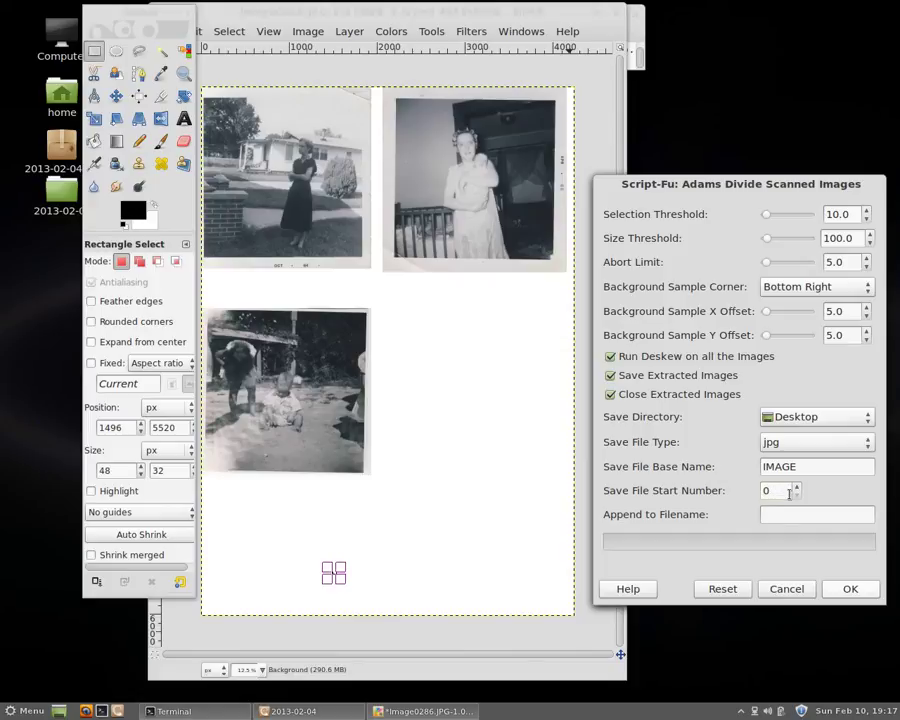
pyautogui.click(797, 488)
# Step: Delete 'back' from Append to Filename and run the divide script
pyautogui.moveTo(792, 514); pyautogui.dragTo(759, 520)
pyautogui.press('BackSpace')
pyautogui.moveTo(756, 185); pyautogui.dragTo(573, 275)
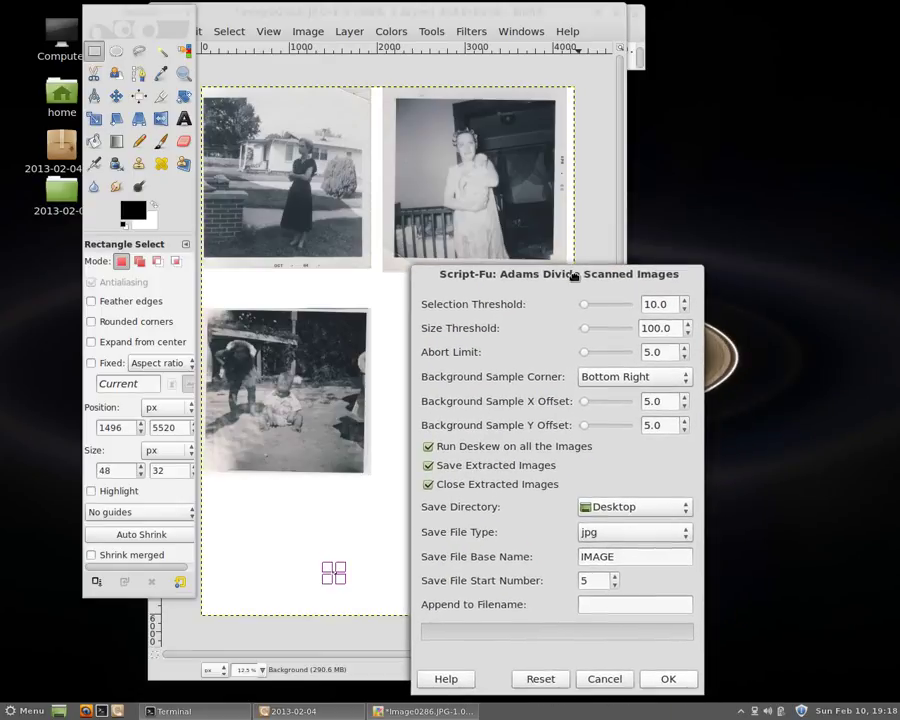
pyautogui.click(668, 679)
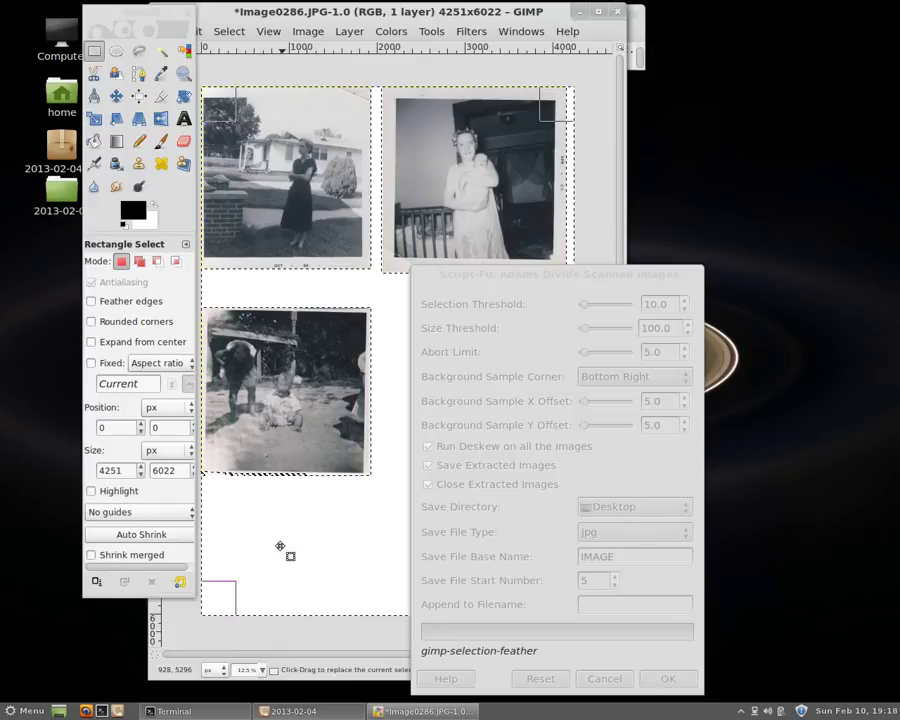
# Step: Dismiss the selection-to-path plug-in crash message and clear the stray rectangle selection
pyautogui.moveTo(484, 273); pyautogui.dragTo(597, 259)
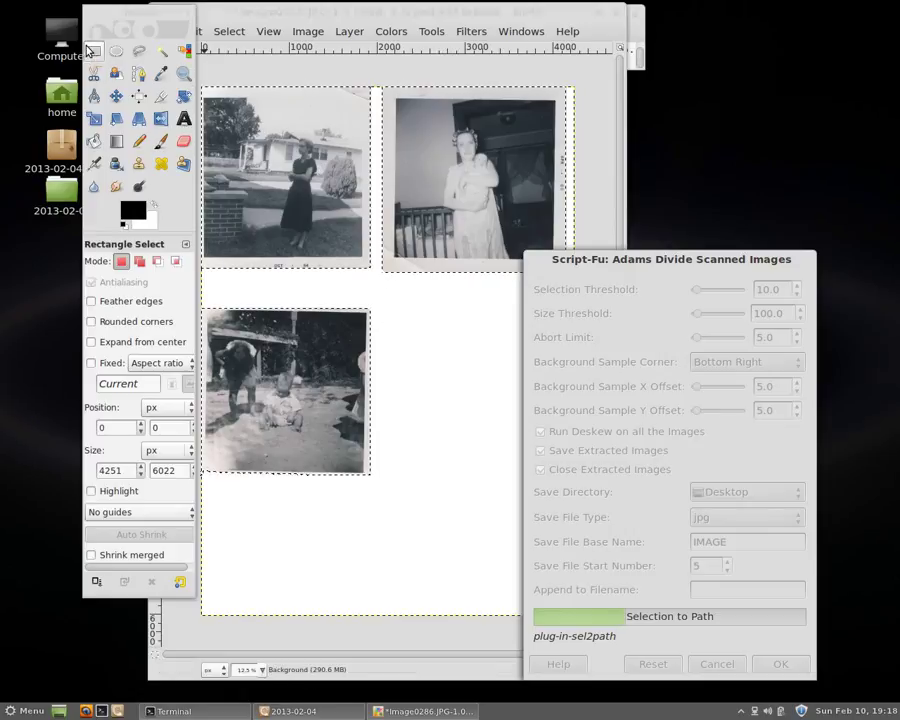
pyautogui.moveTo(583, 72); pyautogui.dragTo(525, 163)
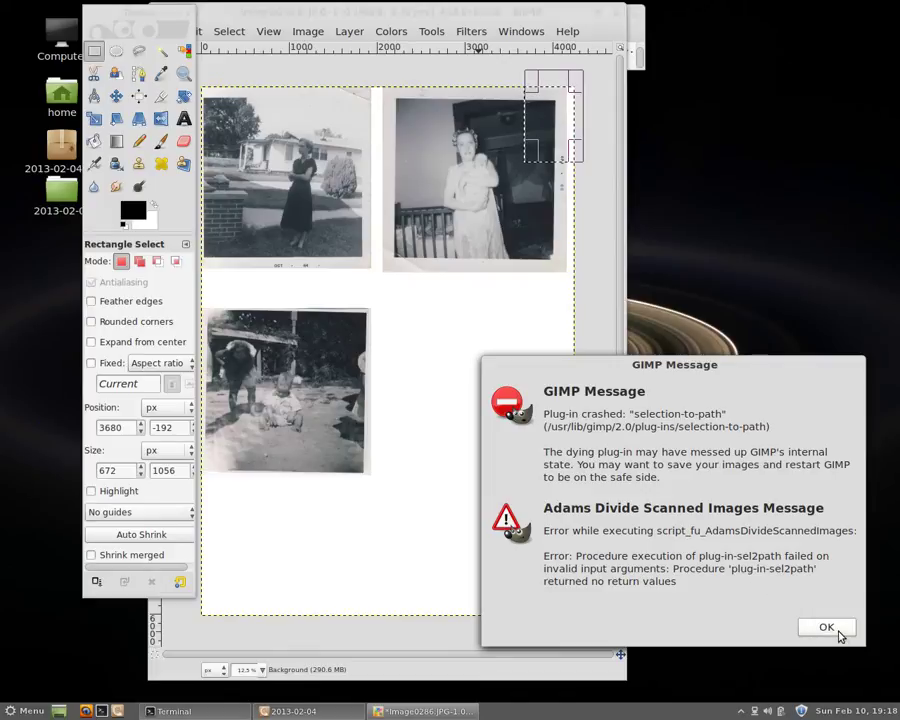
pyautogui.click(840, 634)
pyautogui.click(590, 388)
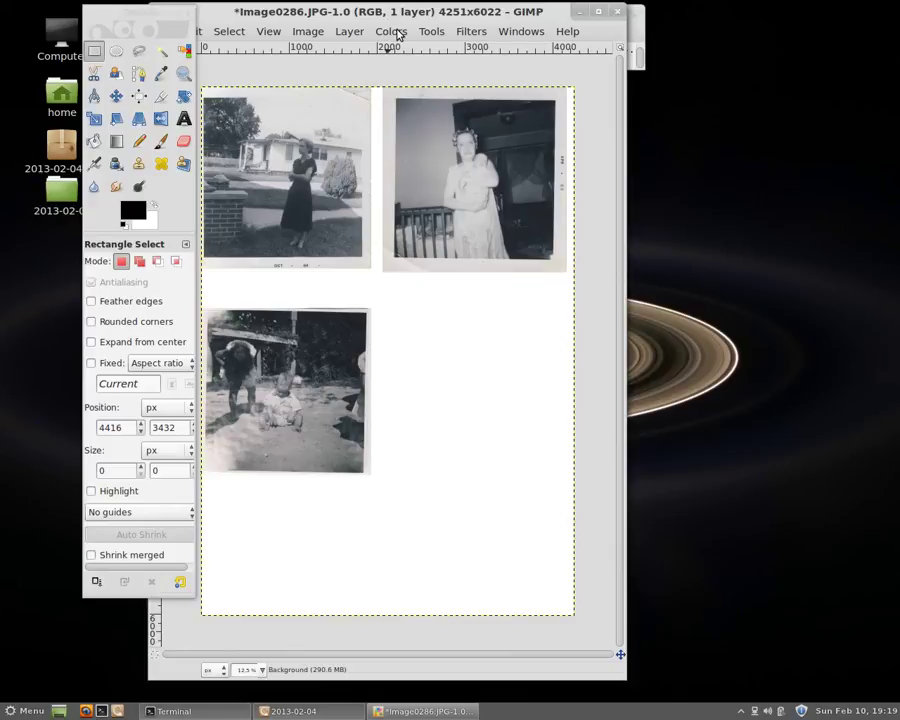
# Step: Reopen Filters > Archiving > Adams Divide Scanned Images, still set to Desktop, jpg, IMAGE, start 5
pyautogui.click(471, 31)
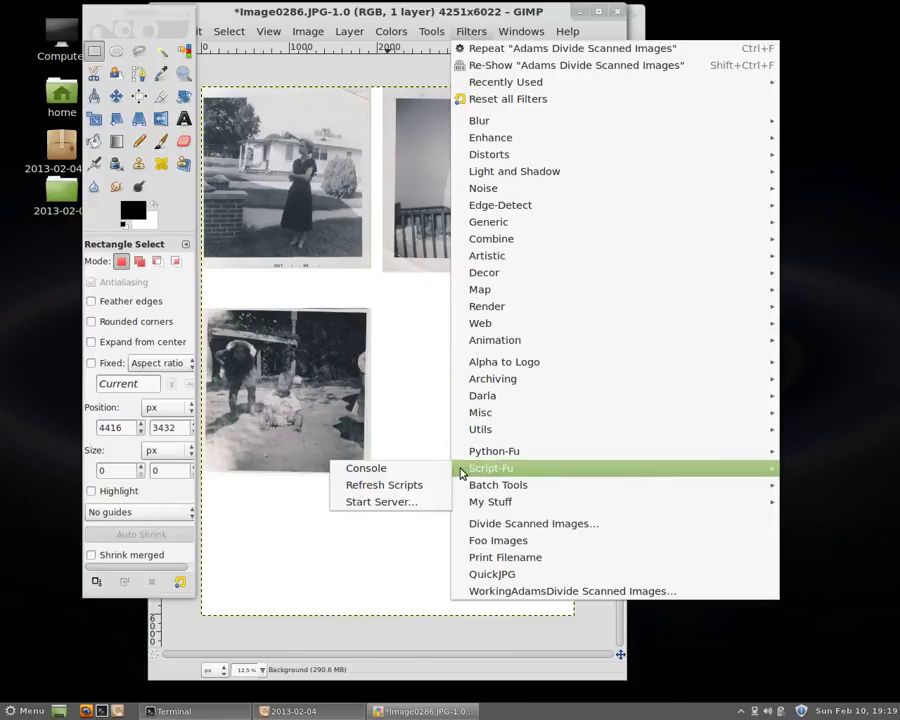
pyautogui.moveTo(490, 383)
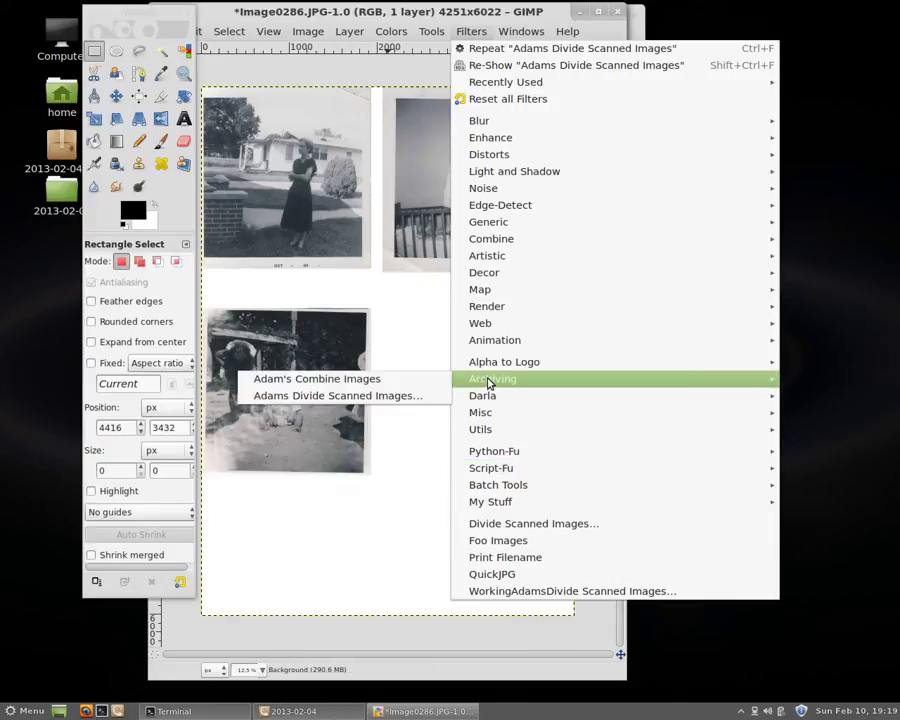
pyautogui.click(392, 397)
pyautogui.moveTo(415, 126); pyautogui.dragTo(763, 101)
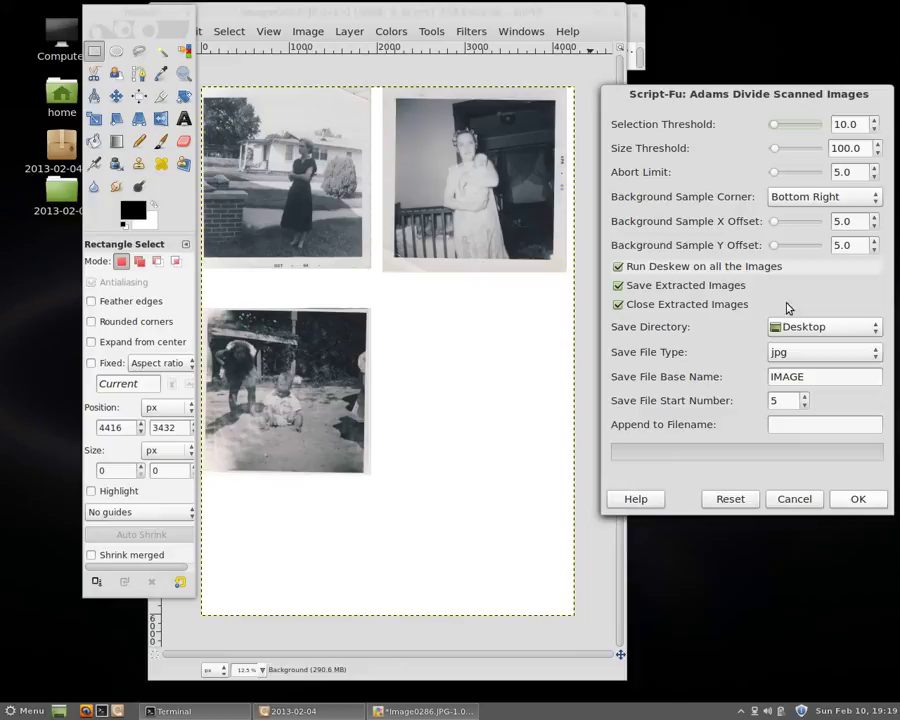
# Step: Run the divide script to save IMAGE00005–IMAGE00007.jpg on the Desktop, then raise Terminal
pyautogui.click(857, 497)
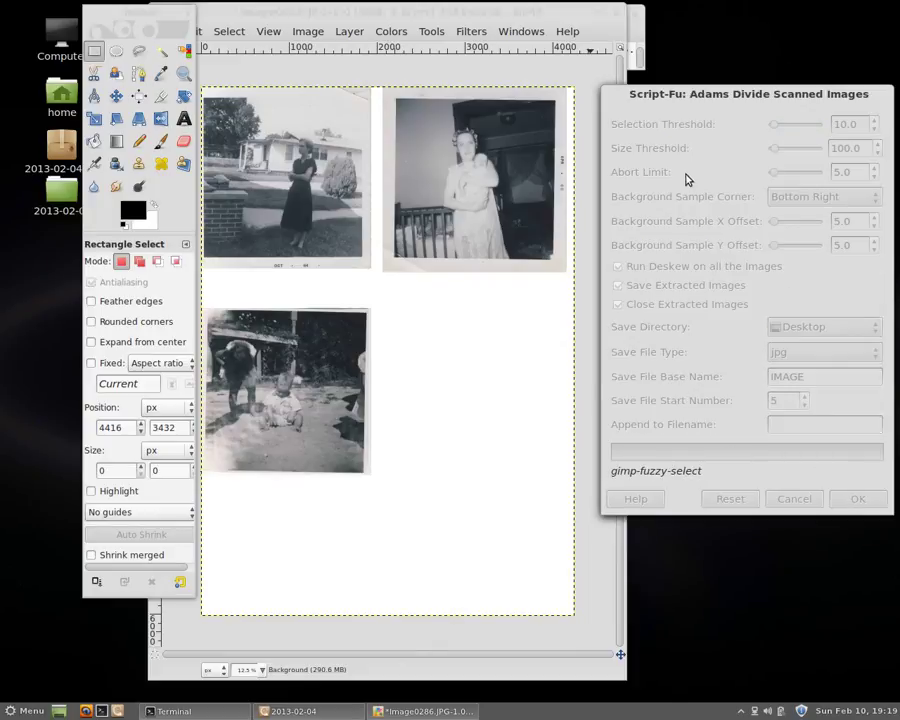
pyautogui.moveTo(719, 98); pyautogui.dragTo(581, 272)
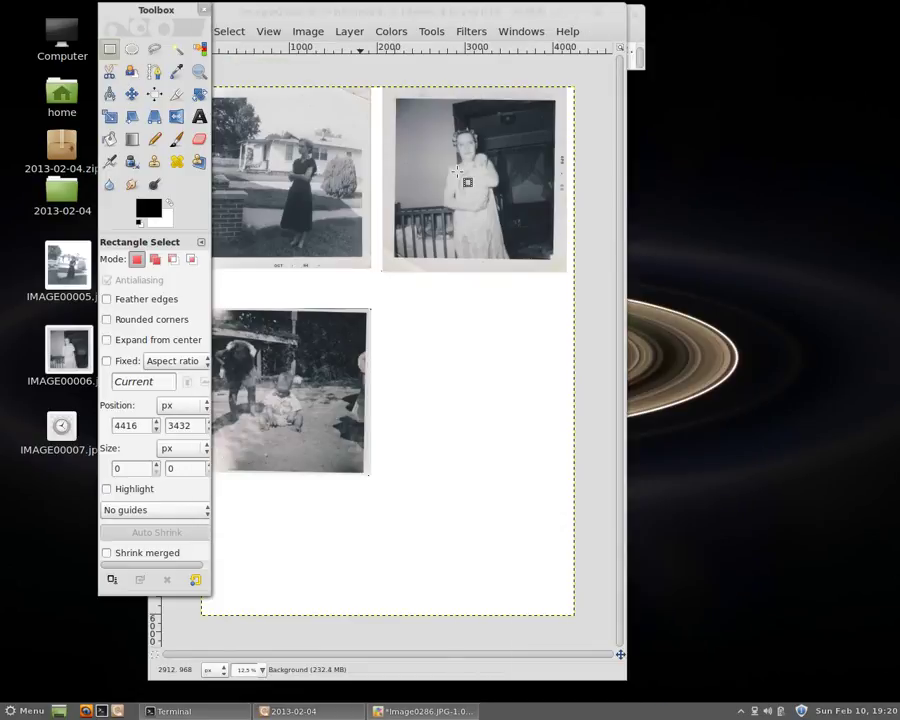
pyautogui.click(635, 37)
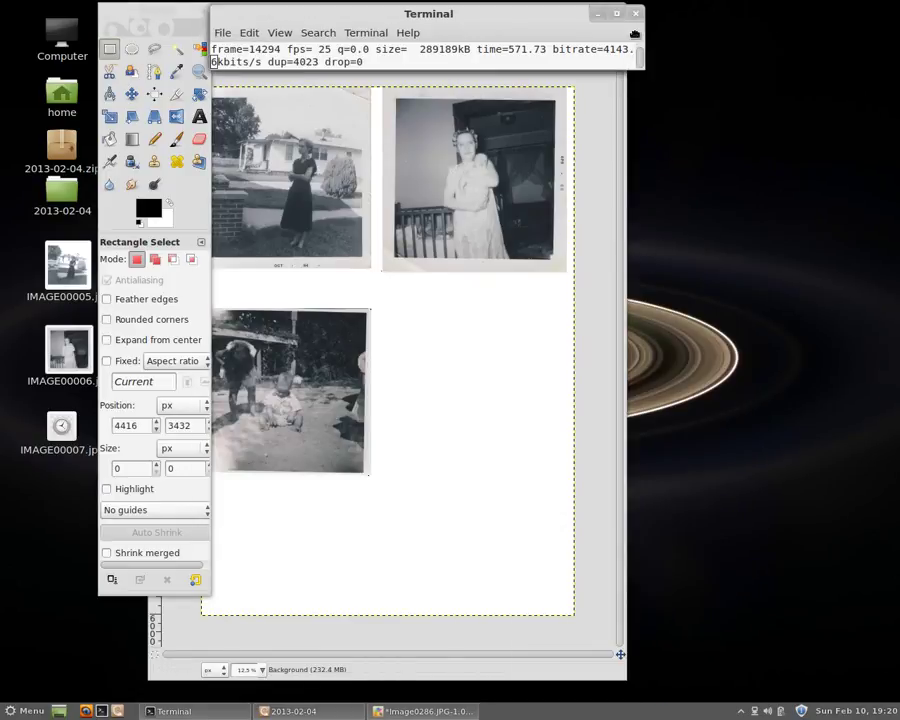